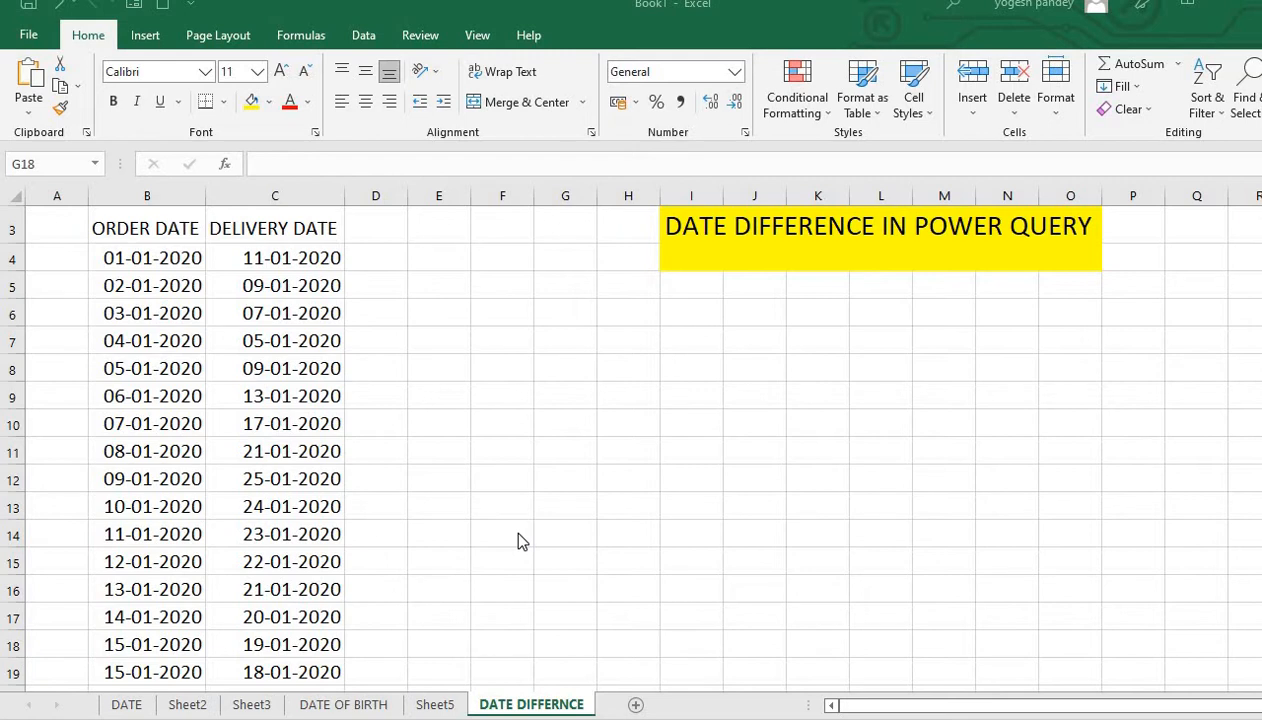
pyautogui.click(312, 257)
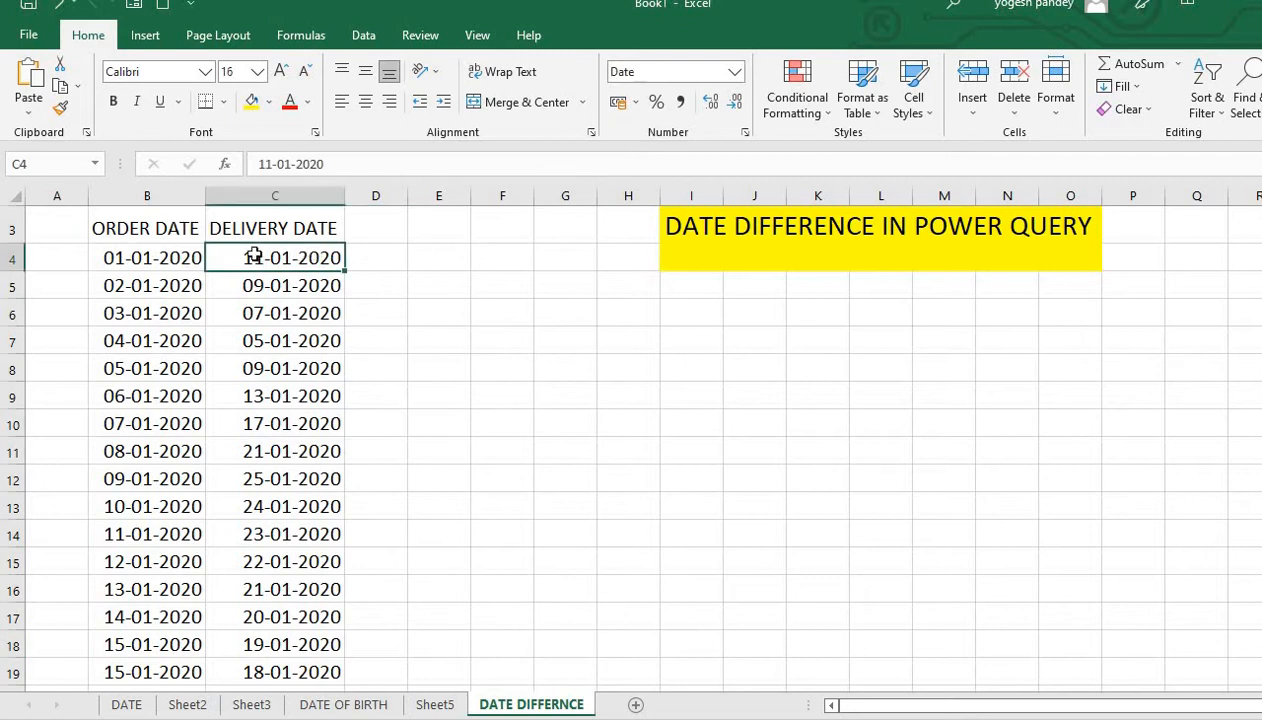
pyautogui.click(195, 235)
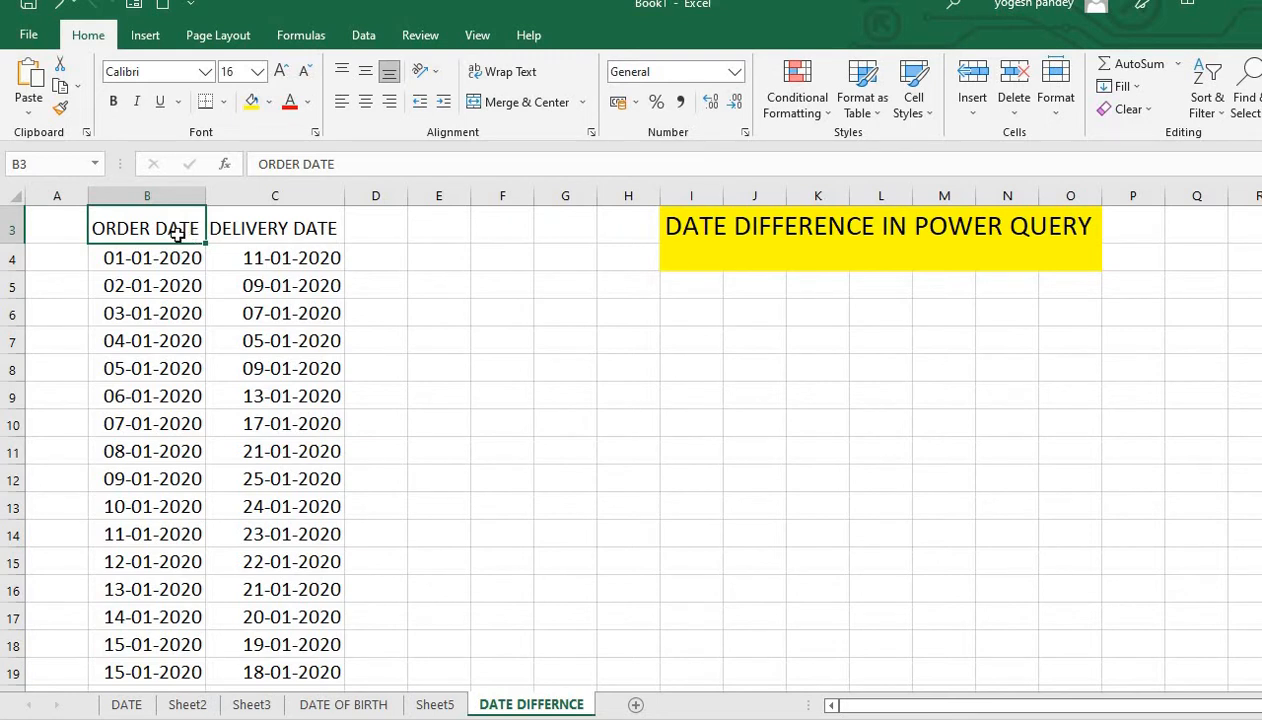
pyautogui.click(362, 254)
pyautogui.click(327, 258)
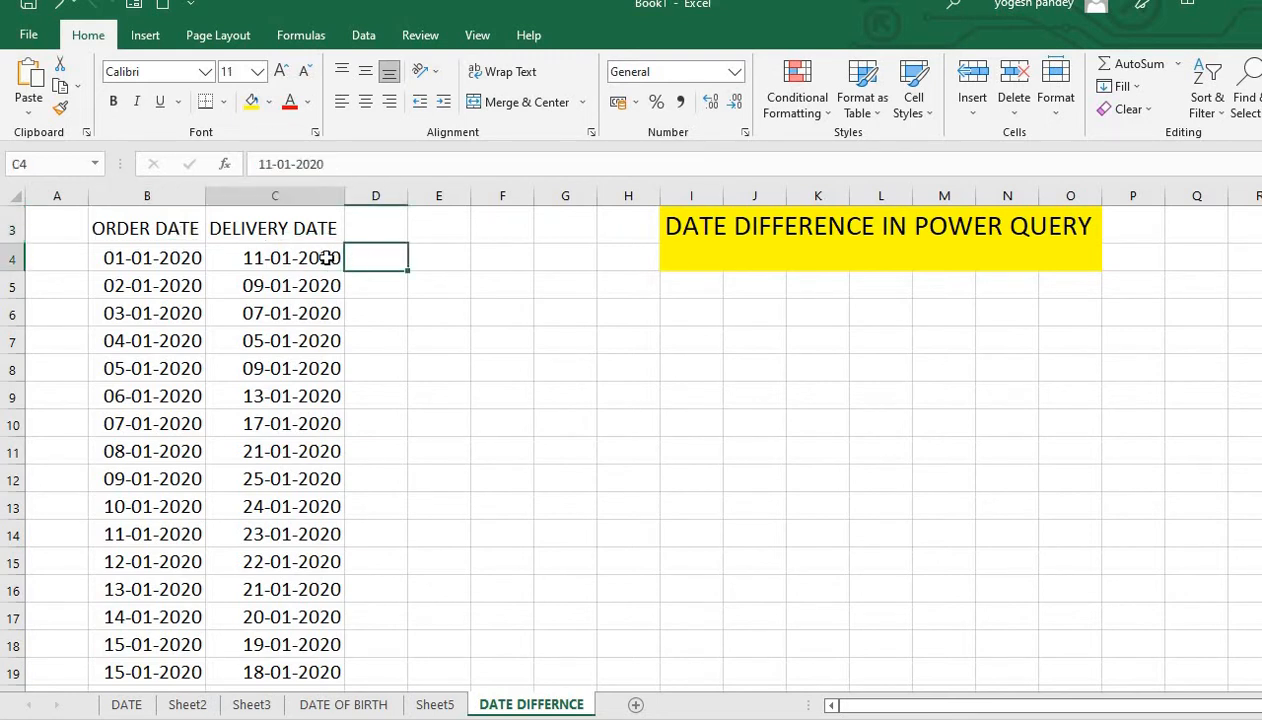
pyautogui.click(183, 256)
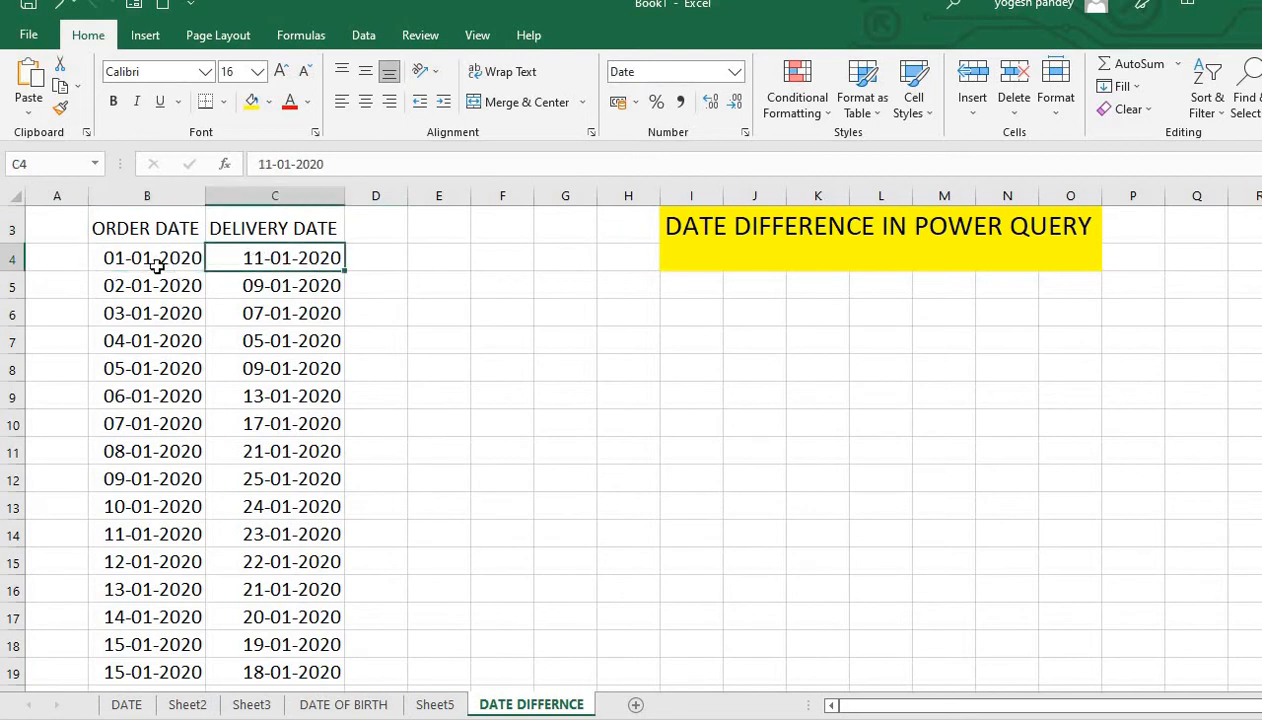
pyautogui.click(260, 283)
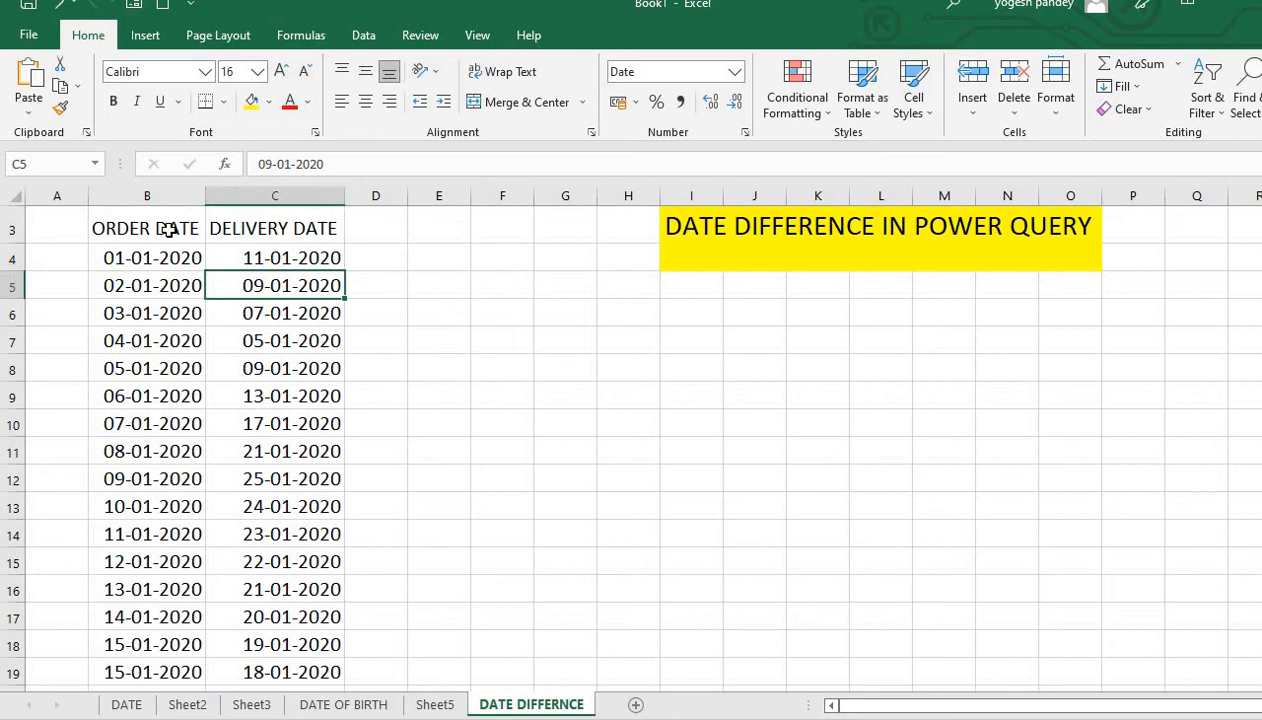
# Create a table with headers from the order and delivery dates in B3:C20 and load it into the Power Query Editor
pyautogui.click(168, 229)
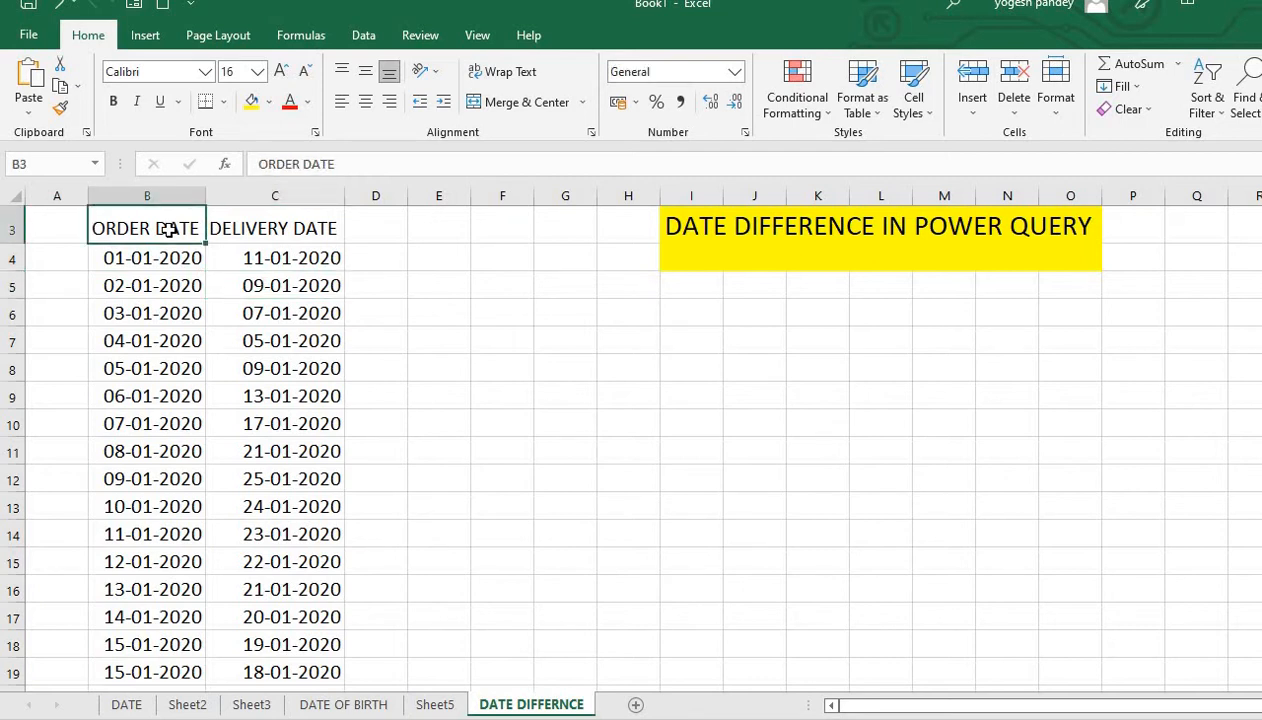
pyautogui.click(360, 38)
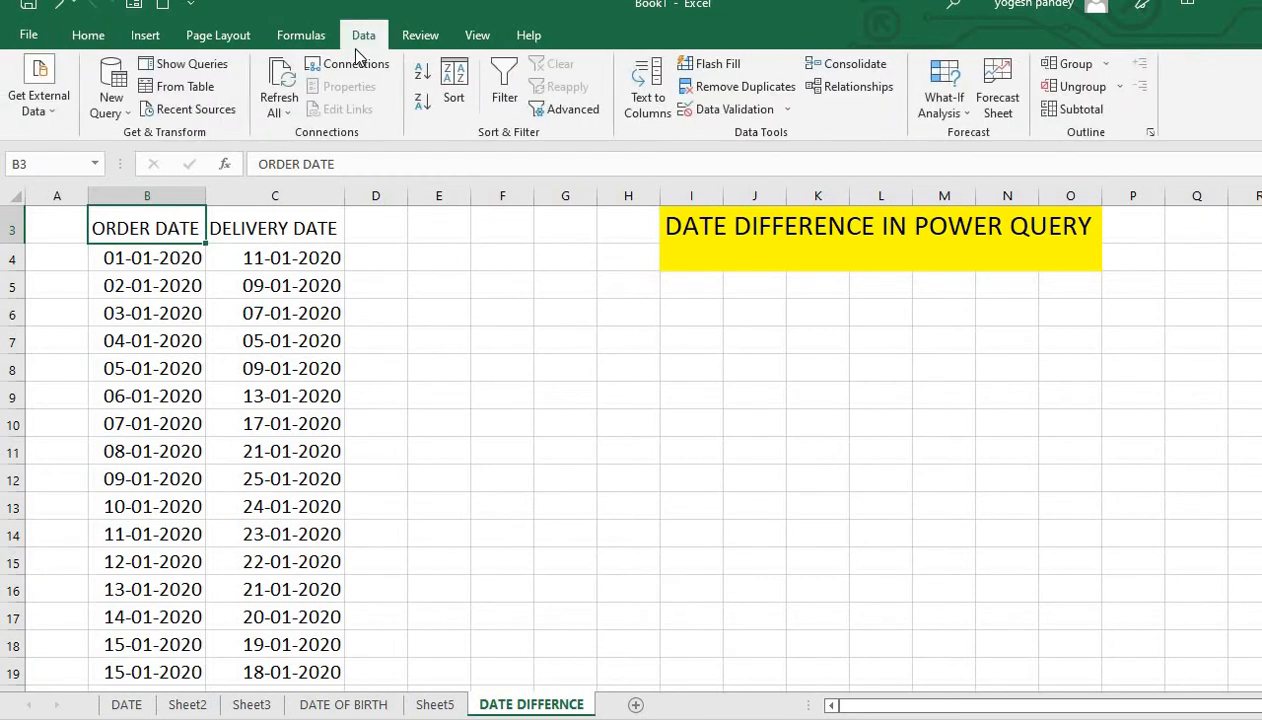
pyautogui.click(186, 87)
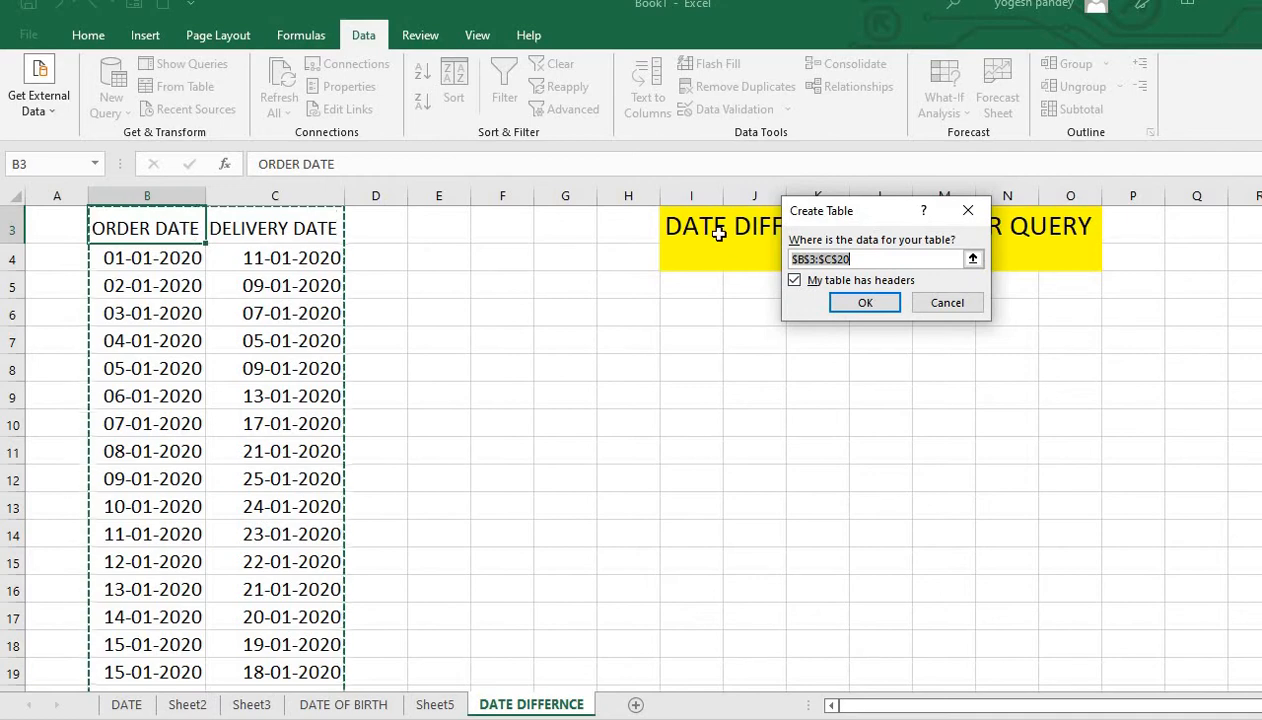
pyautogui.click(889, 305)
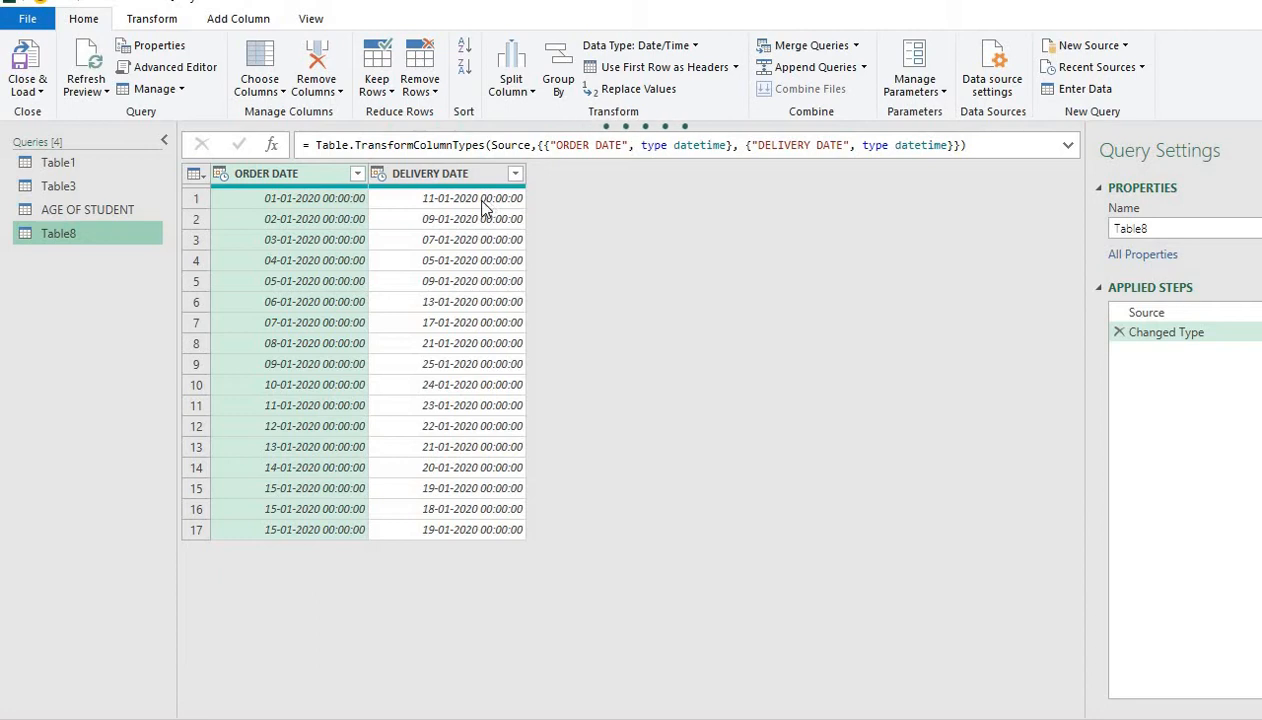
# Change the data type of the ORDER DATE and DELIVERY DATE columns to Date, replacing the current type conversion
pyautogui.keyDown('ctrl'); pyautogui.click(425, 183); pyautogui.keyUp('ctrl')
pyautogui.rightClick(425, 183)
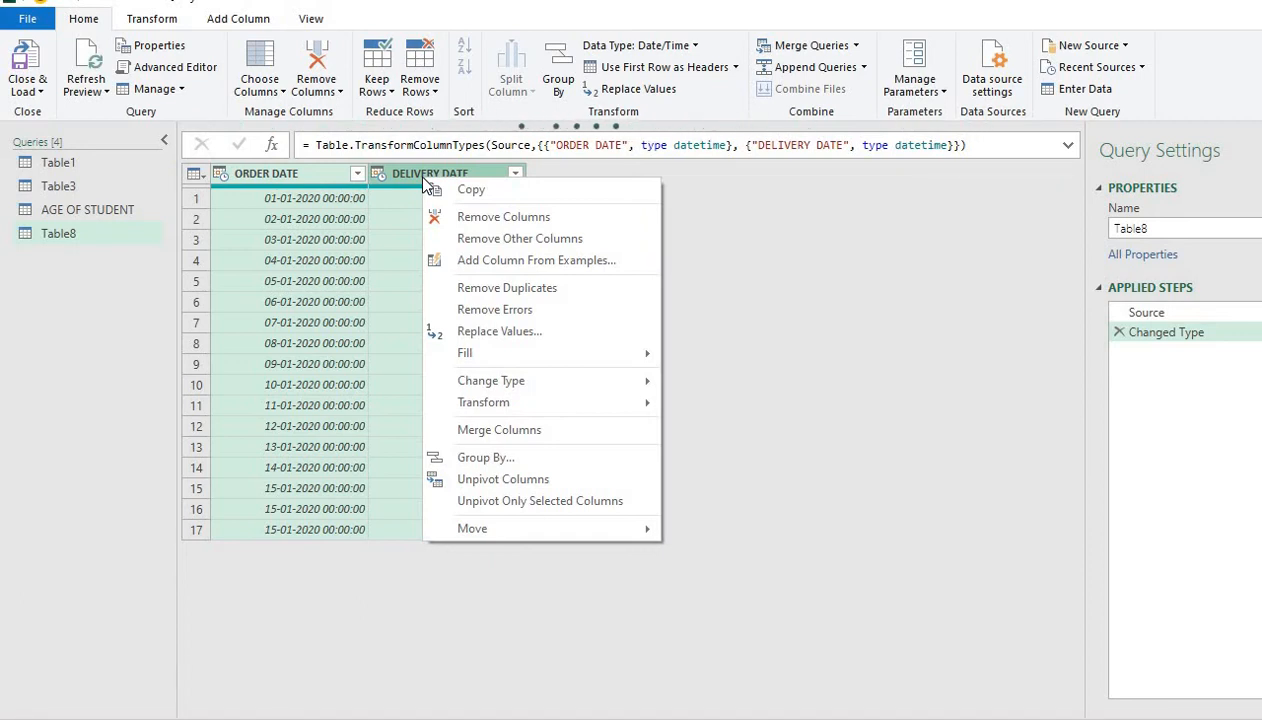
pyautogui.moveTo(484, 378)
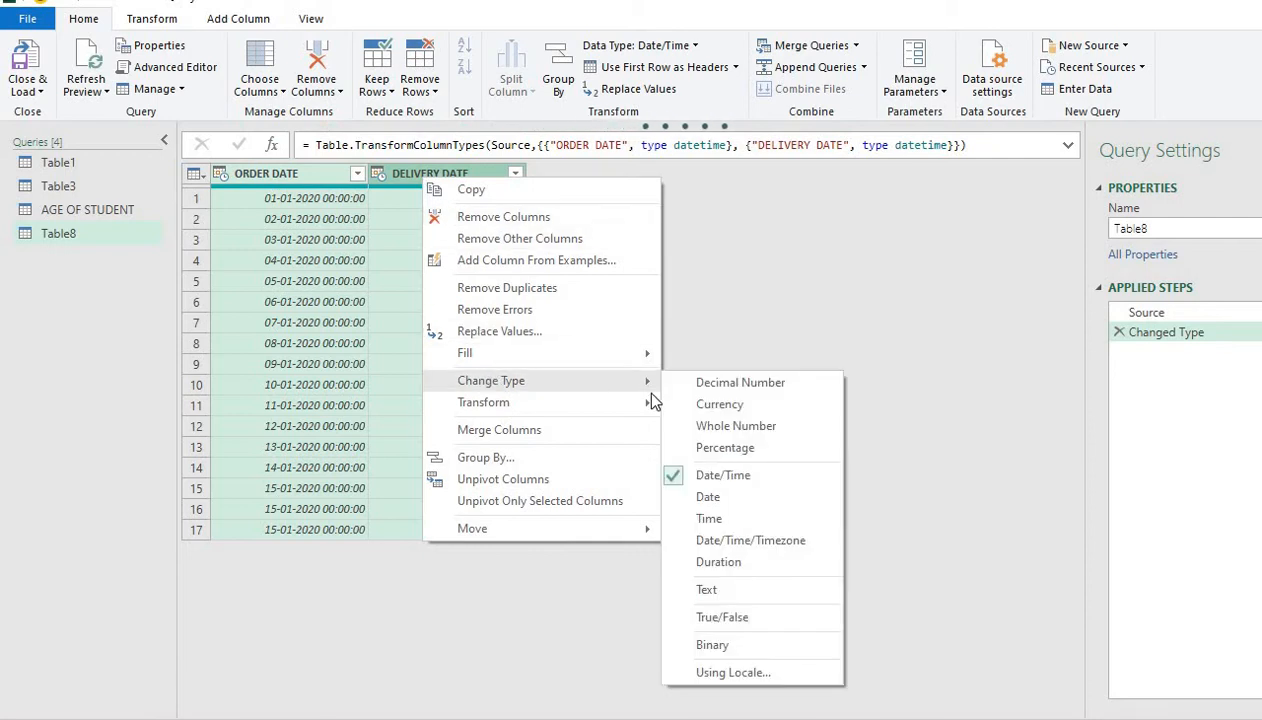
pyautogui.click(722, 498)
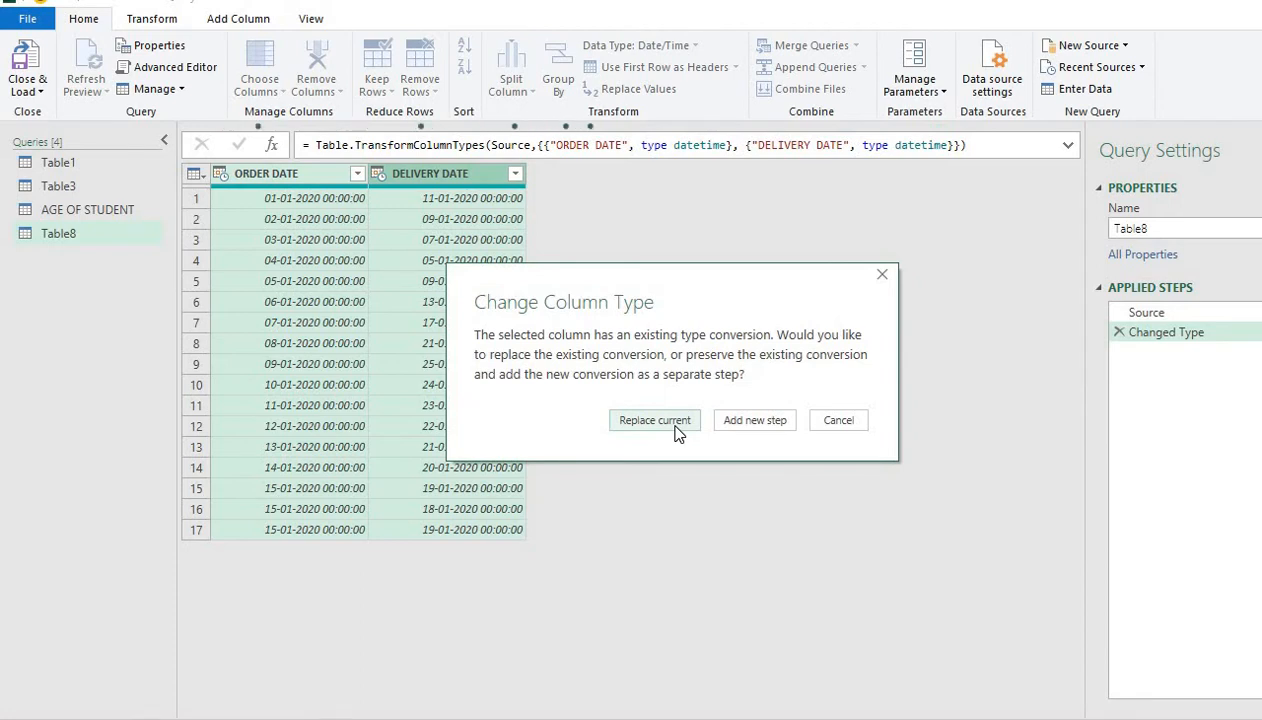
pyautogui.click(655, 421)
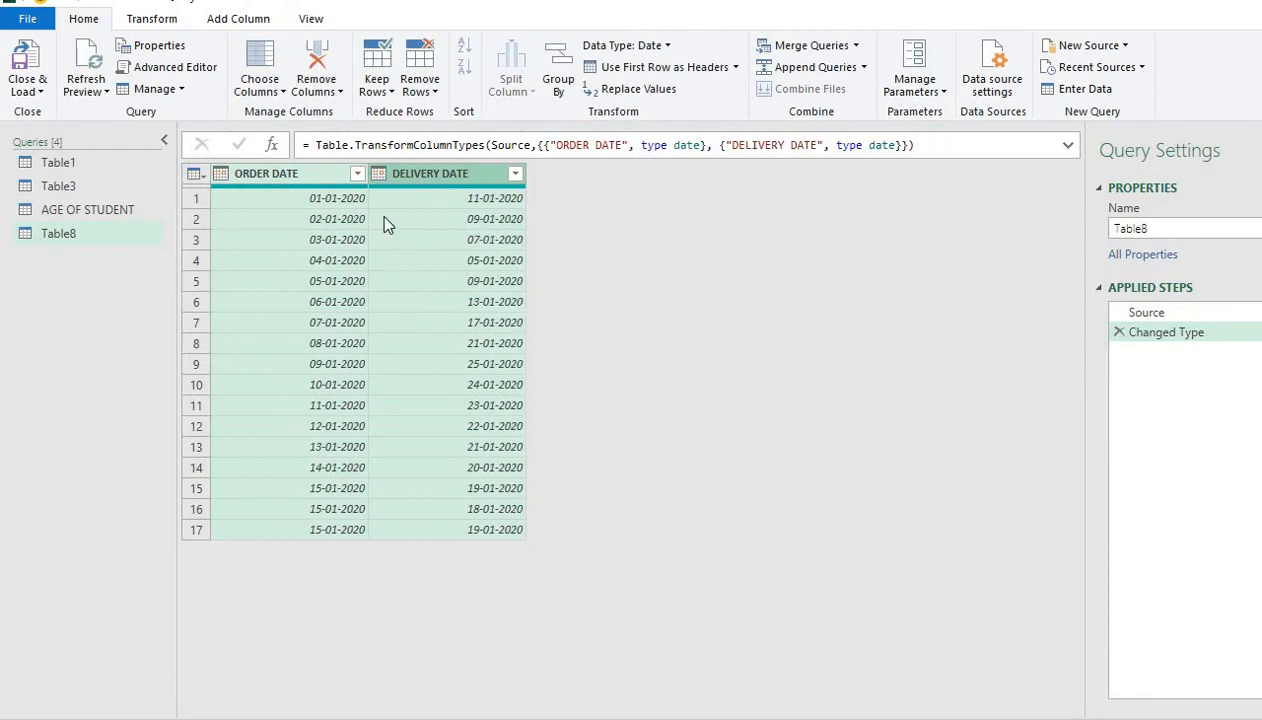
pyautogui.click(389, 186)
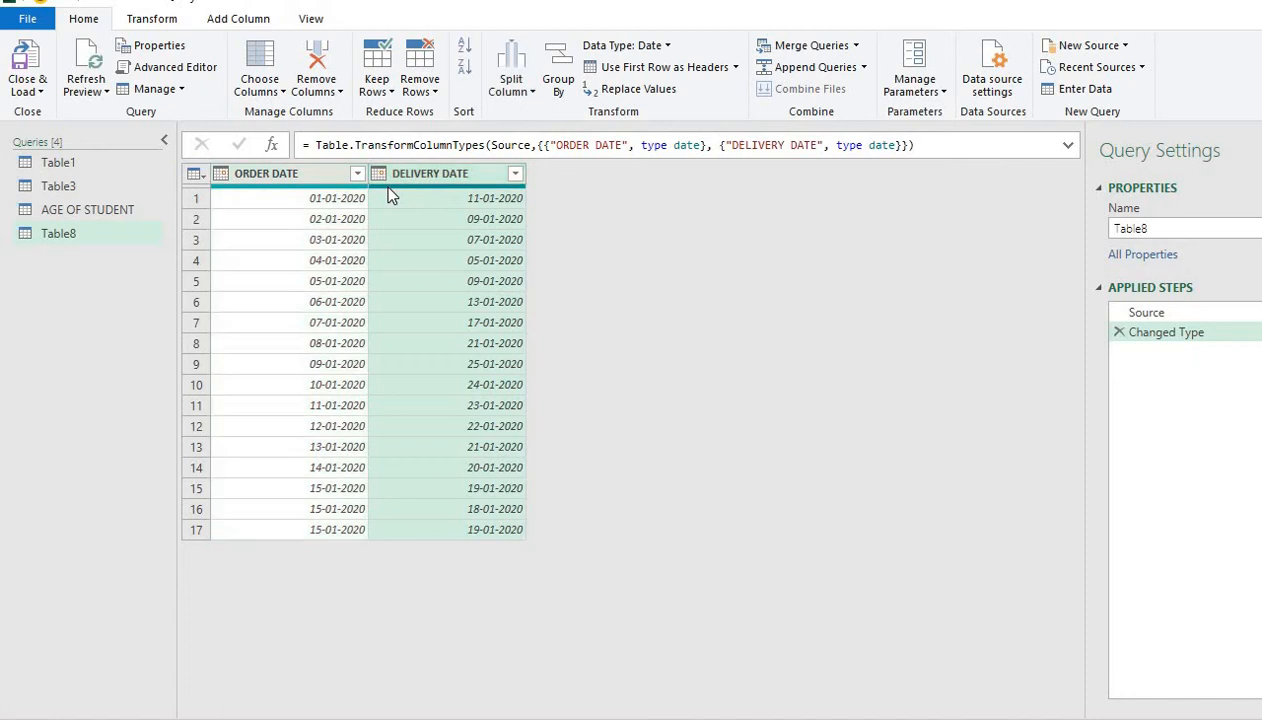
pyautogui.click(311, 193)
pyautogui.click(448, 197)
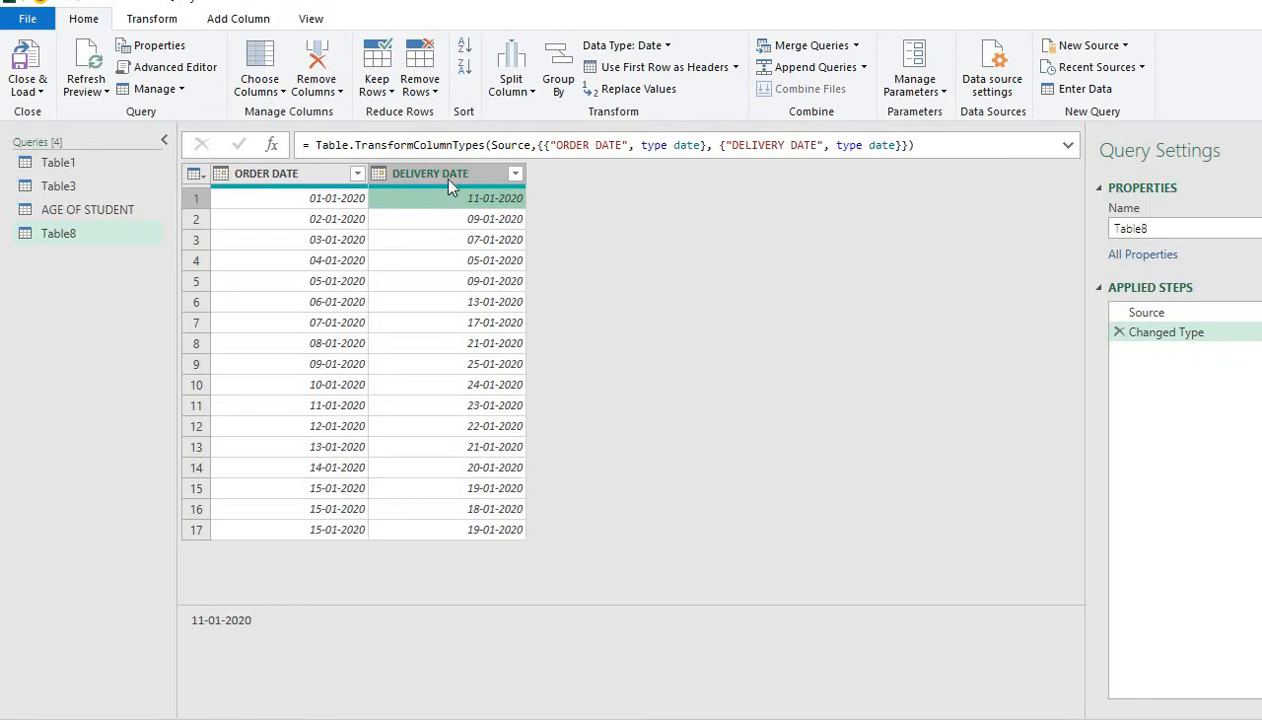
# Add a column that subtracts ORDER DATE from DELIVERY DATE in days, selecting the DELIVERY DATE column first
pyautogui.click(448, 180)
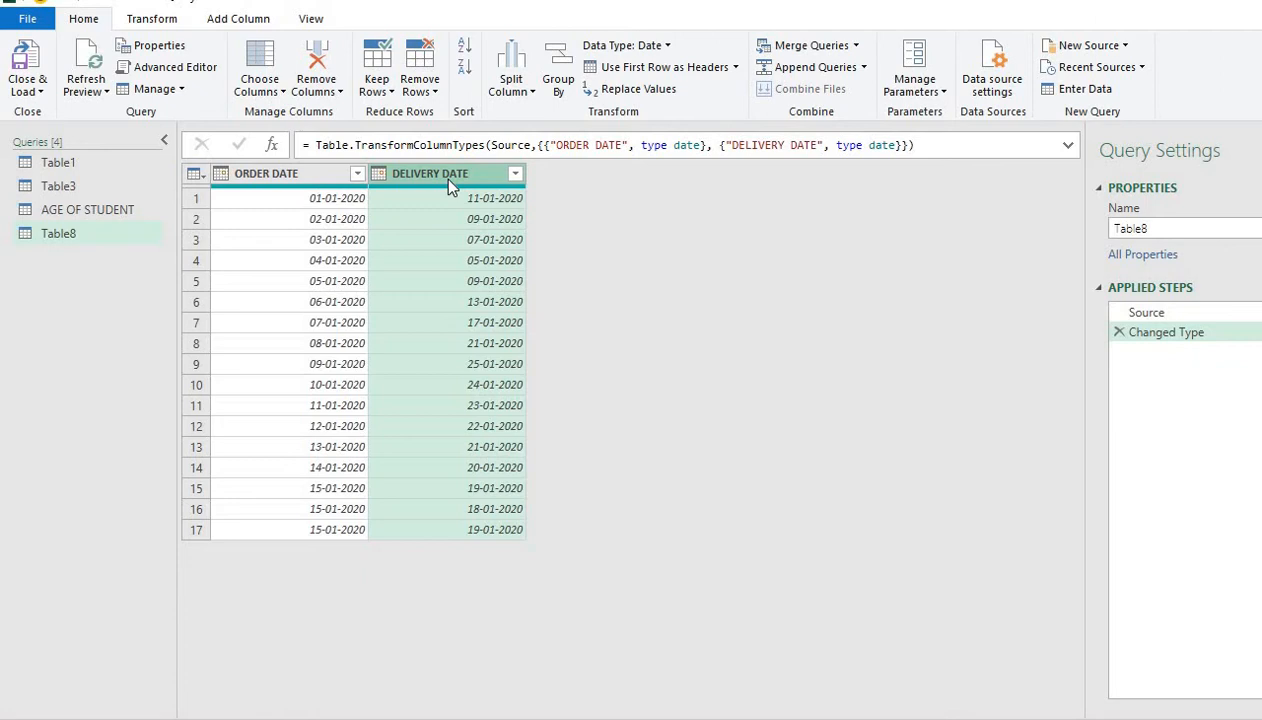
pyautogui.keyDown('ctrl'); pyautogui.click(322, 185); pyautogui.keyUp('ctrl')
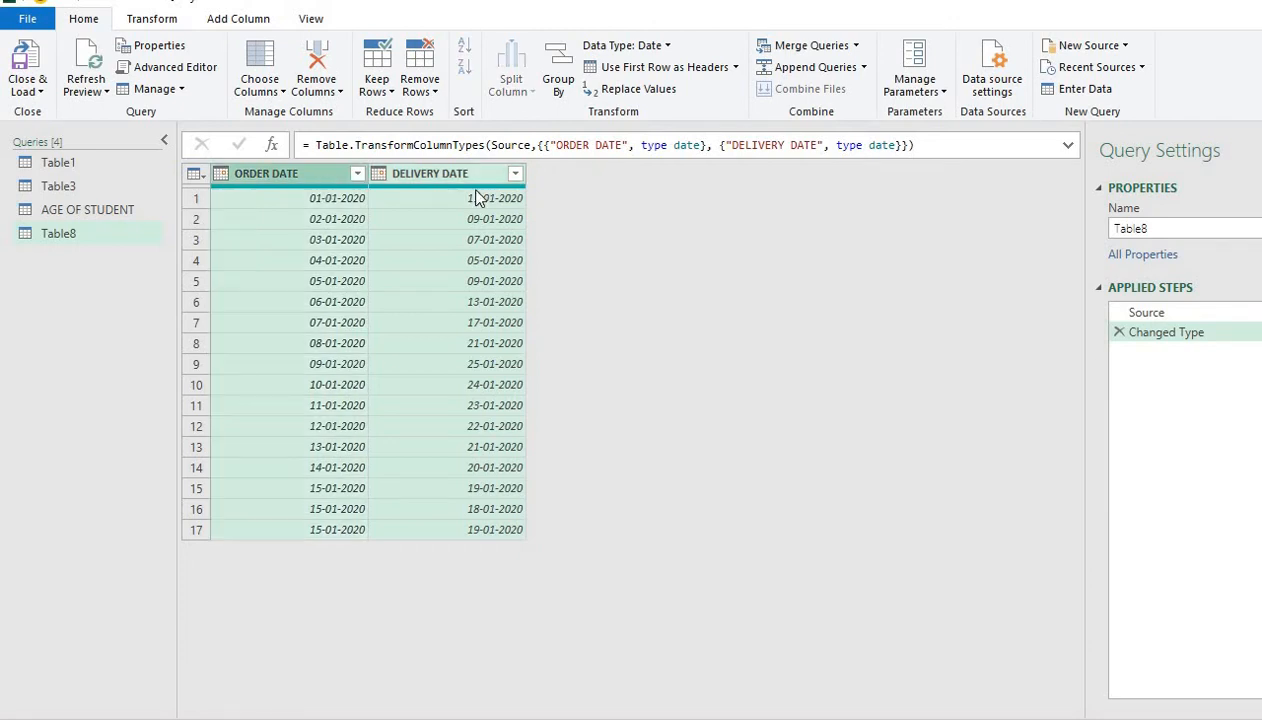
pyautogui.click(258, 20)
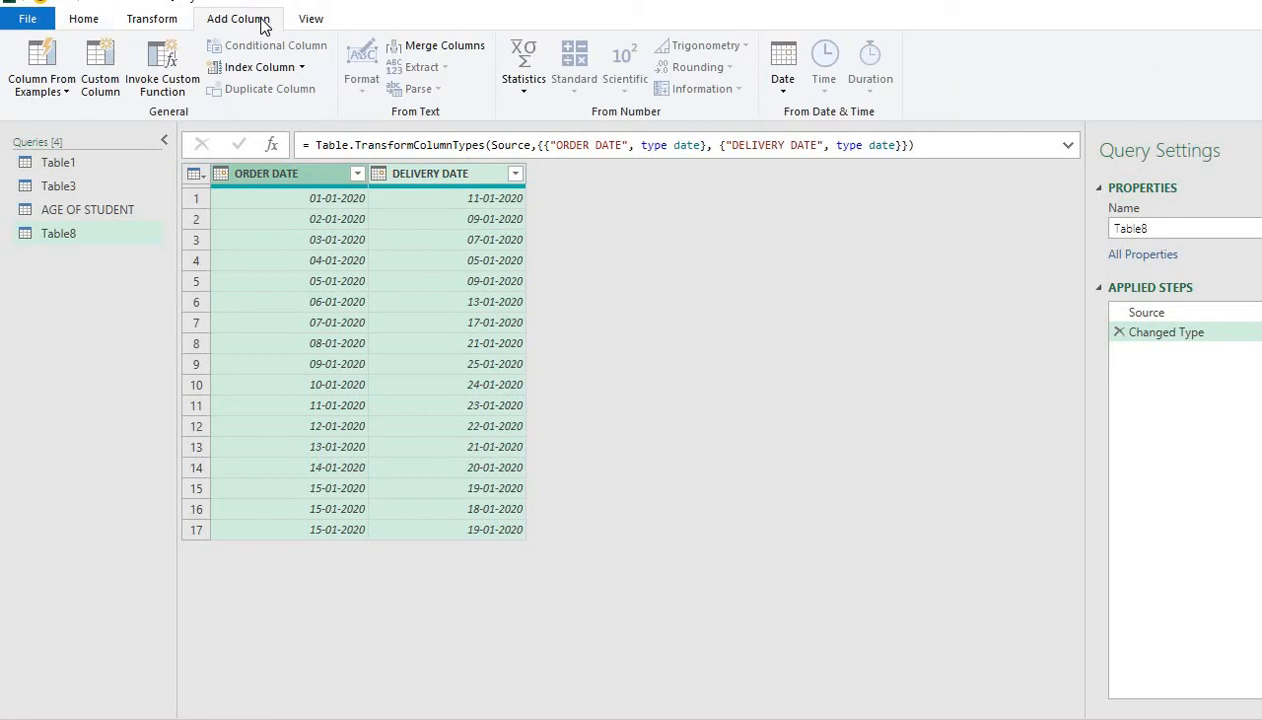
pyautogui.click(779, 90)
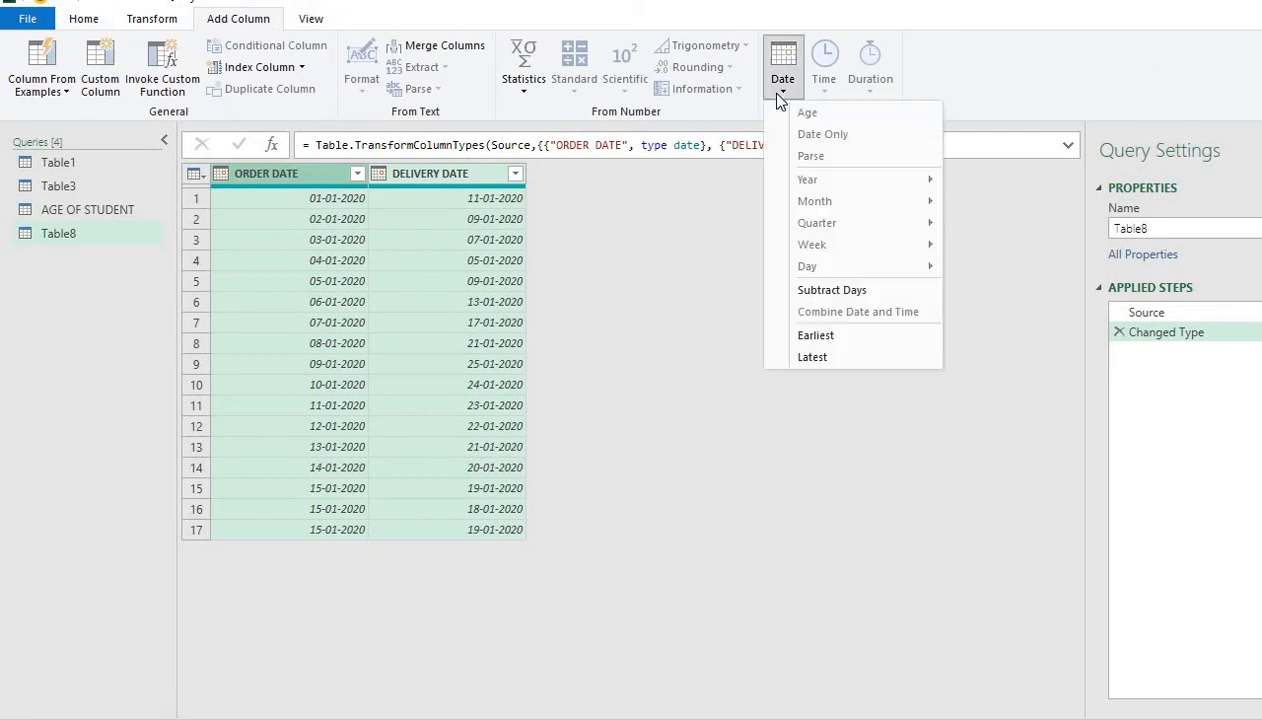
pyautogui.click(832, 290)
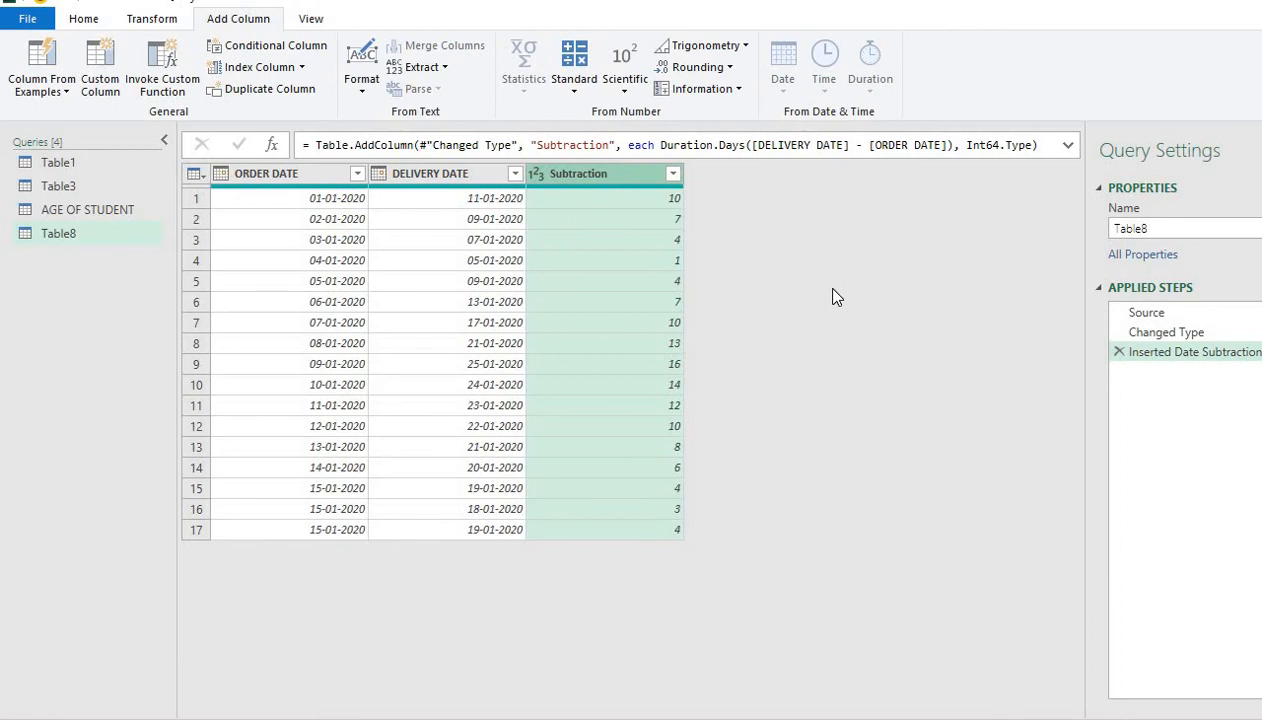
# Rename the Subtraction column as "TIME OF DELEIVERY FORM ORDER"
pyautogui.doubleClick(588, 172)
pyautogui.click(588, 173)
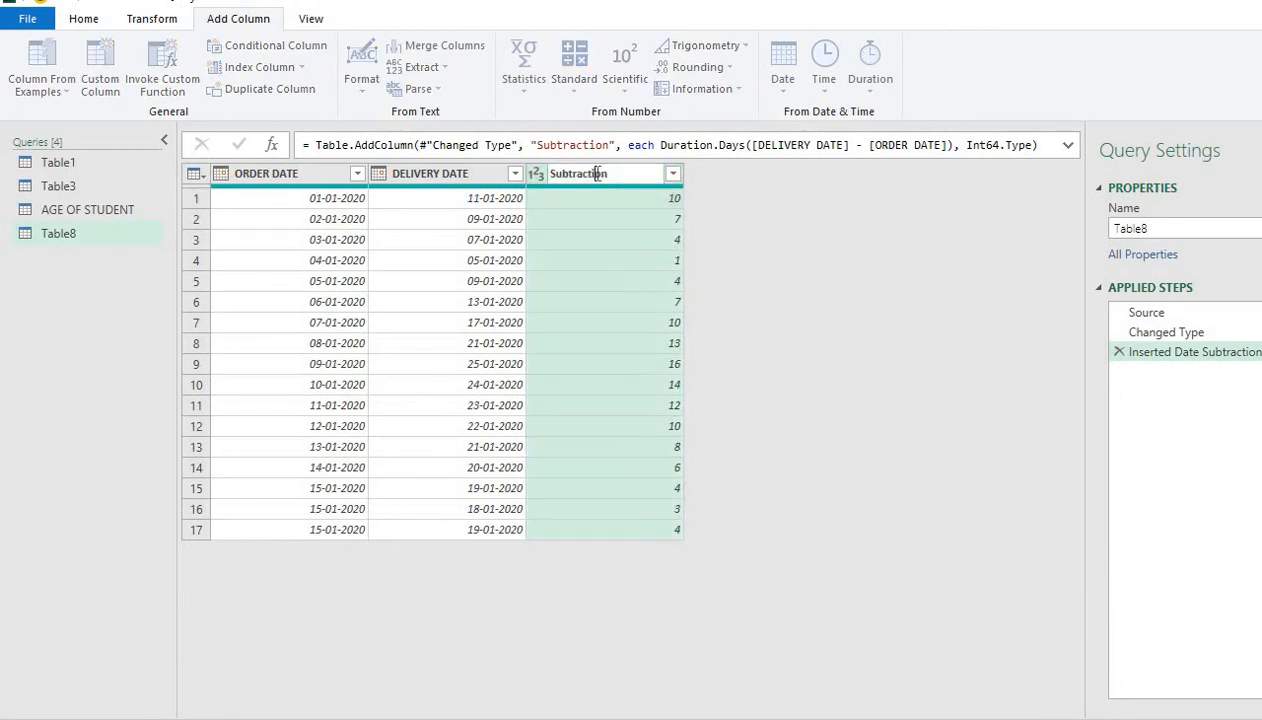
pyautogui.doubleClick(597, 173)
pyautogui.write('TIME OF DEL')
pyautogui.press('BackSpace')
pyautogui.press('BackSpace')
pyautogui.write('ELIVERY ')
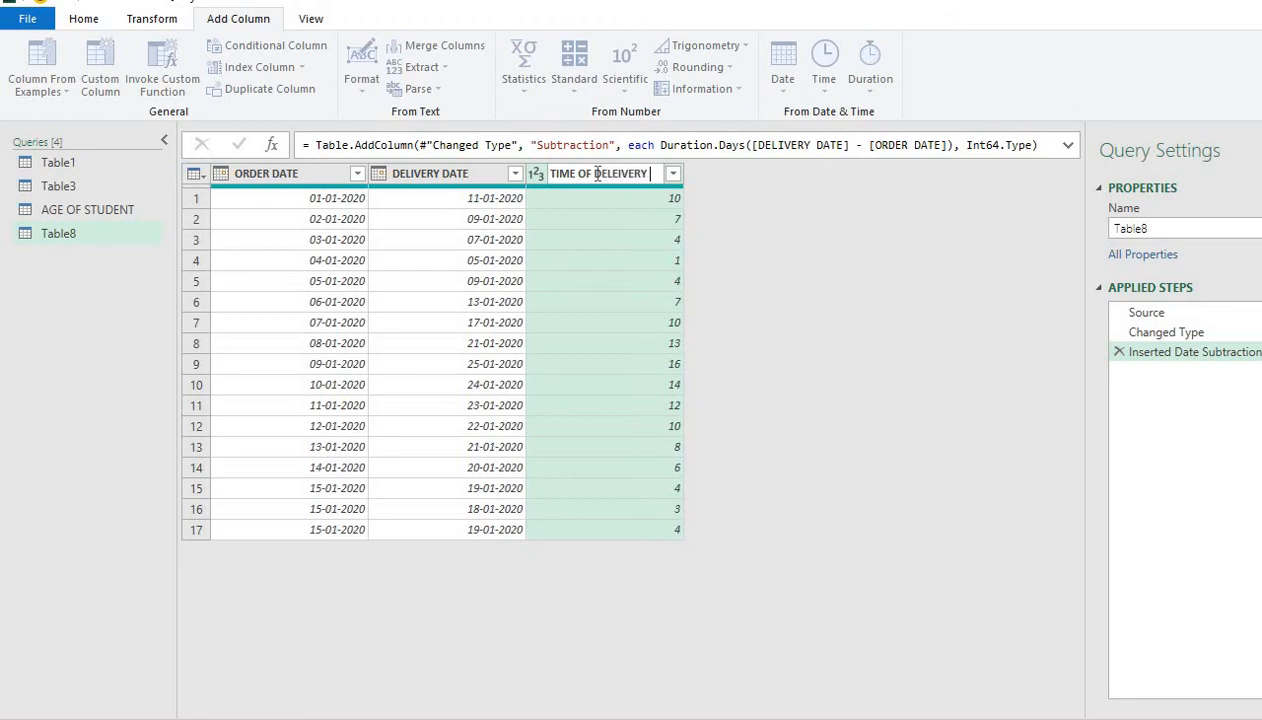
pyautogui.write('FORM ')
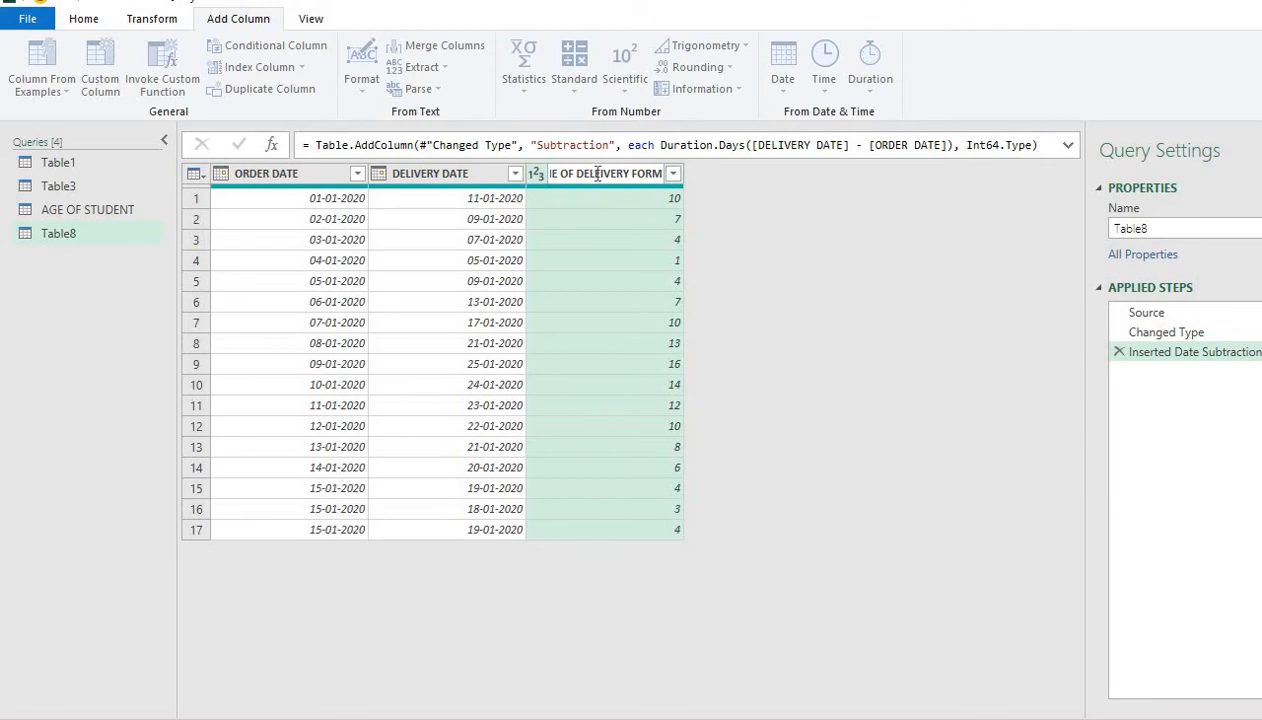
pyautogui.write('ORDER')
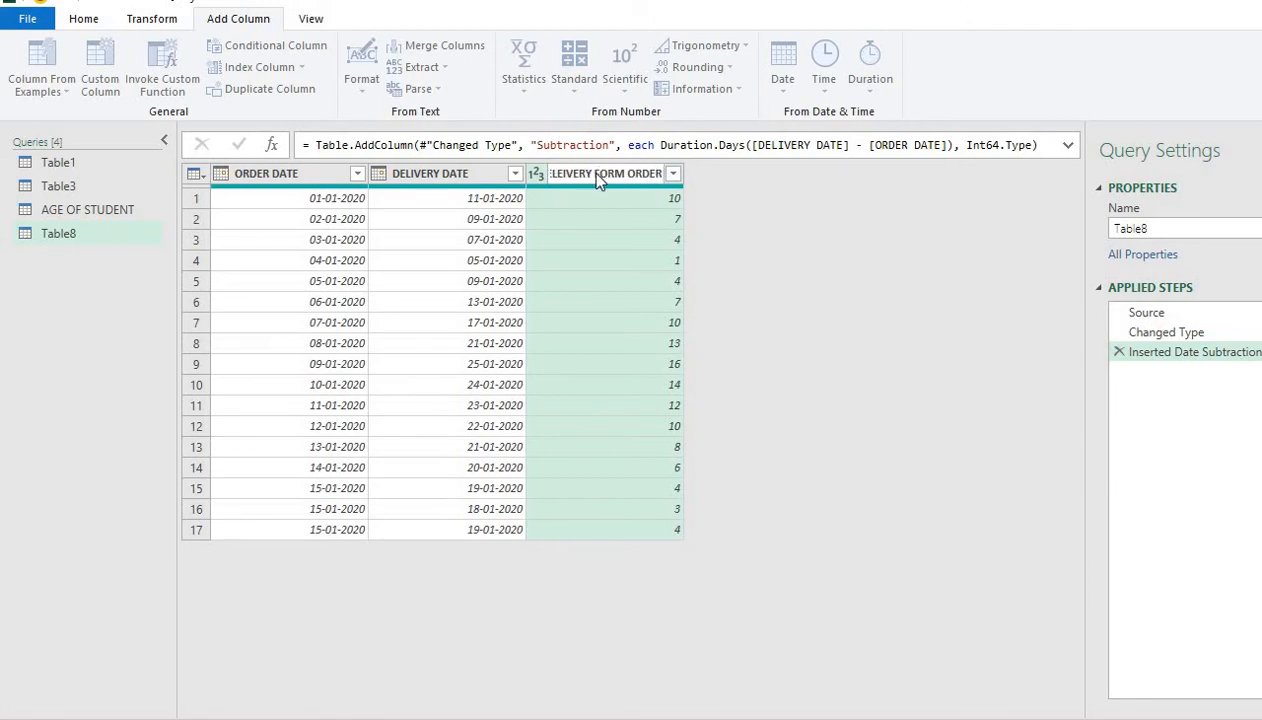
pyautogui.press('Return')
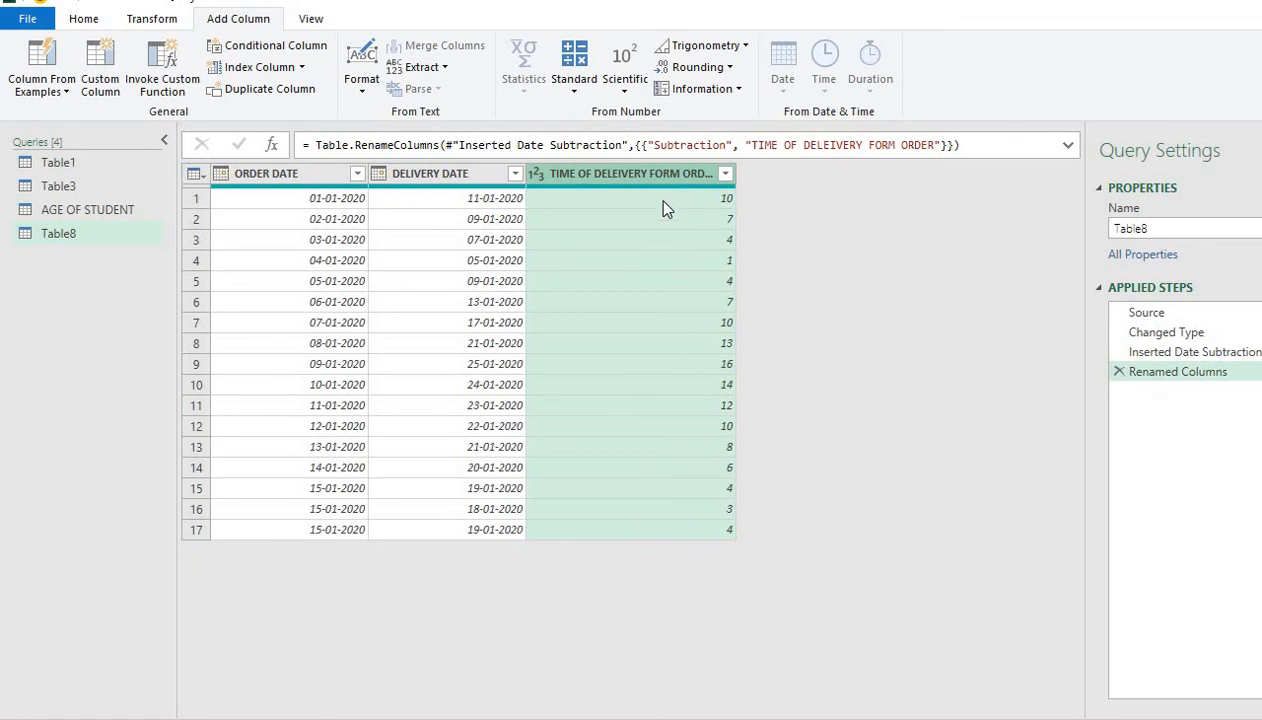
pyautogui.click(663, 201)
pyautogui.click(669, 221)
pyautogui.click(671, 284)
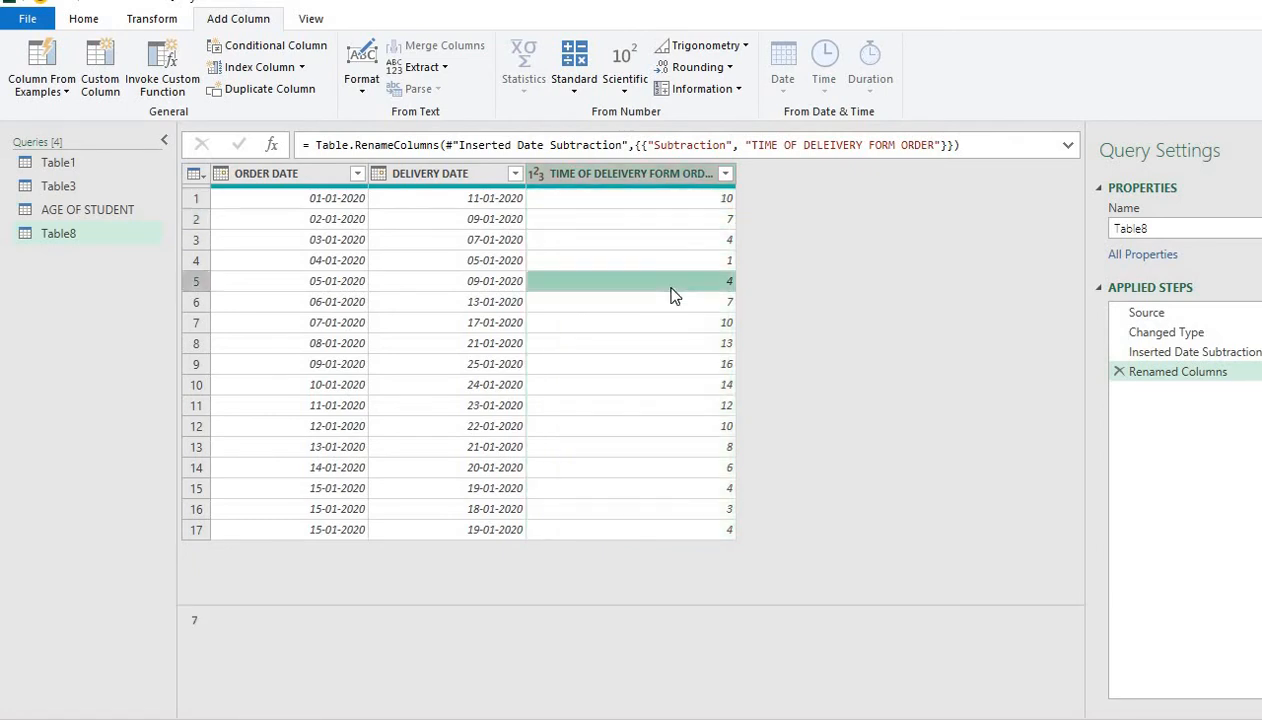
pyautogui.click(644, 259)
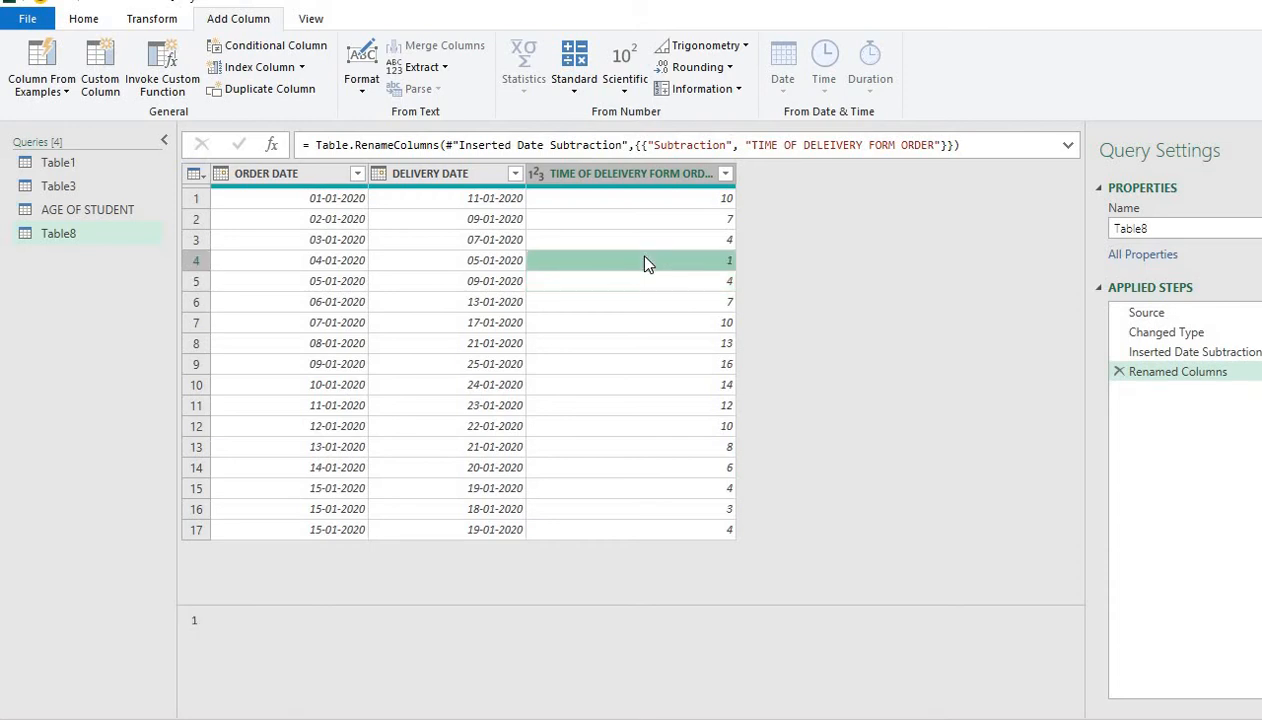
# Close the query editor and load the query result into a new worksheet
pyautogui.click(100, 24)
pyautogui.click(42, 93)
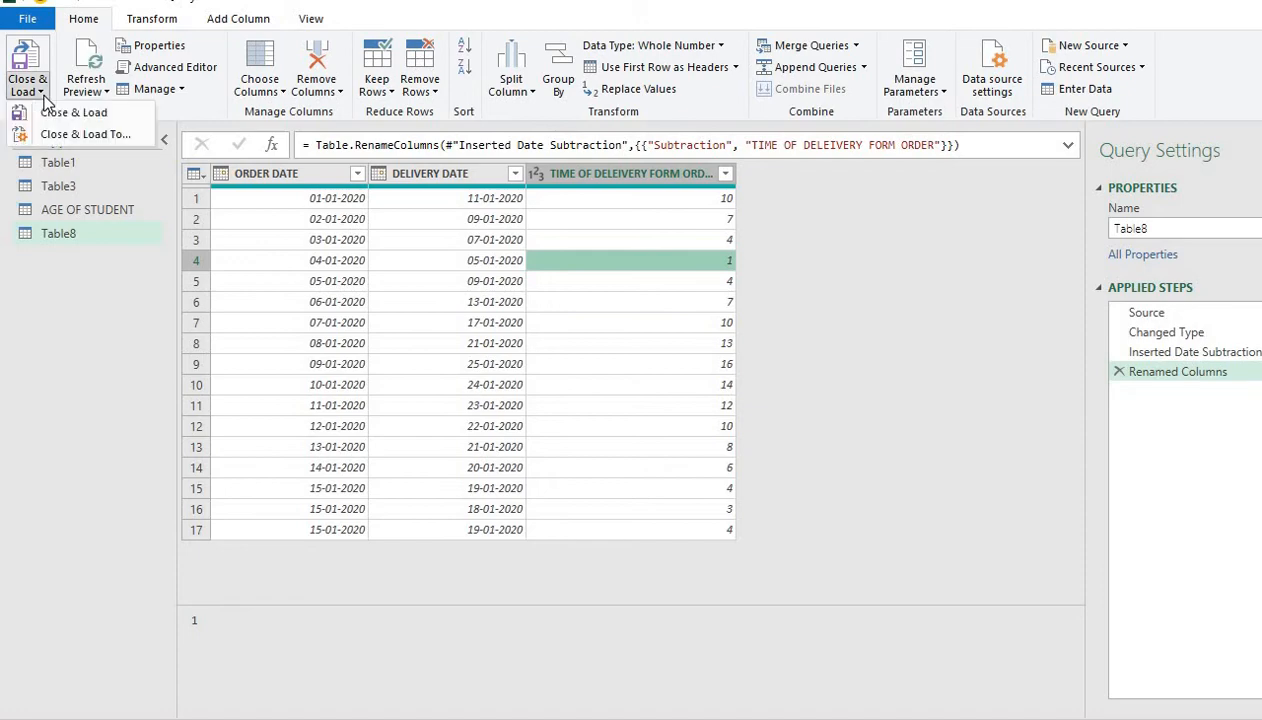
pyautogui.click(62, 113)
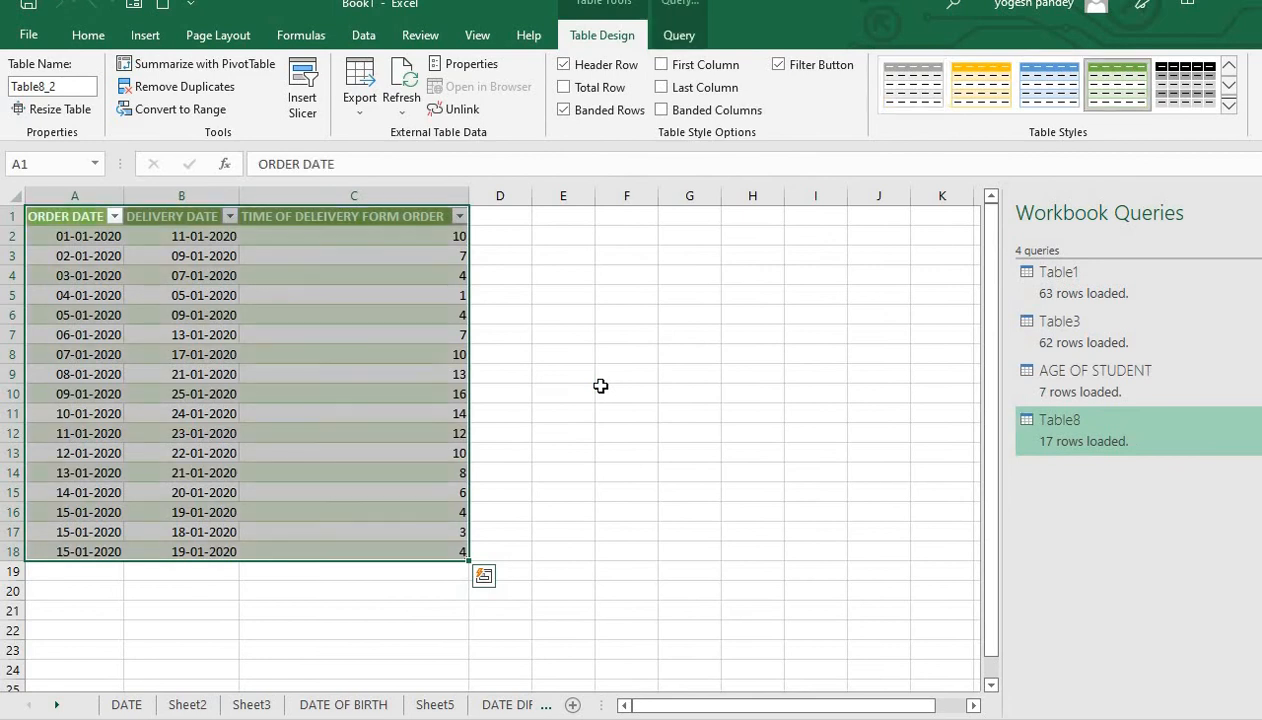
# Compare the source table on the DATE DIFFERNCE sheet with the loaded query table on Sheet7
pyautogui.click(445, 704)
pyautogui.click(503, 704)
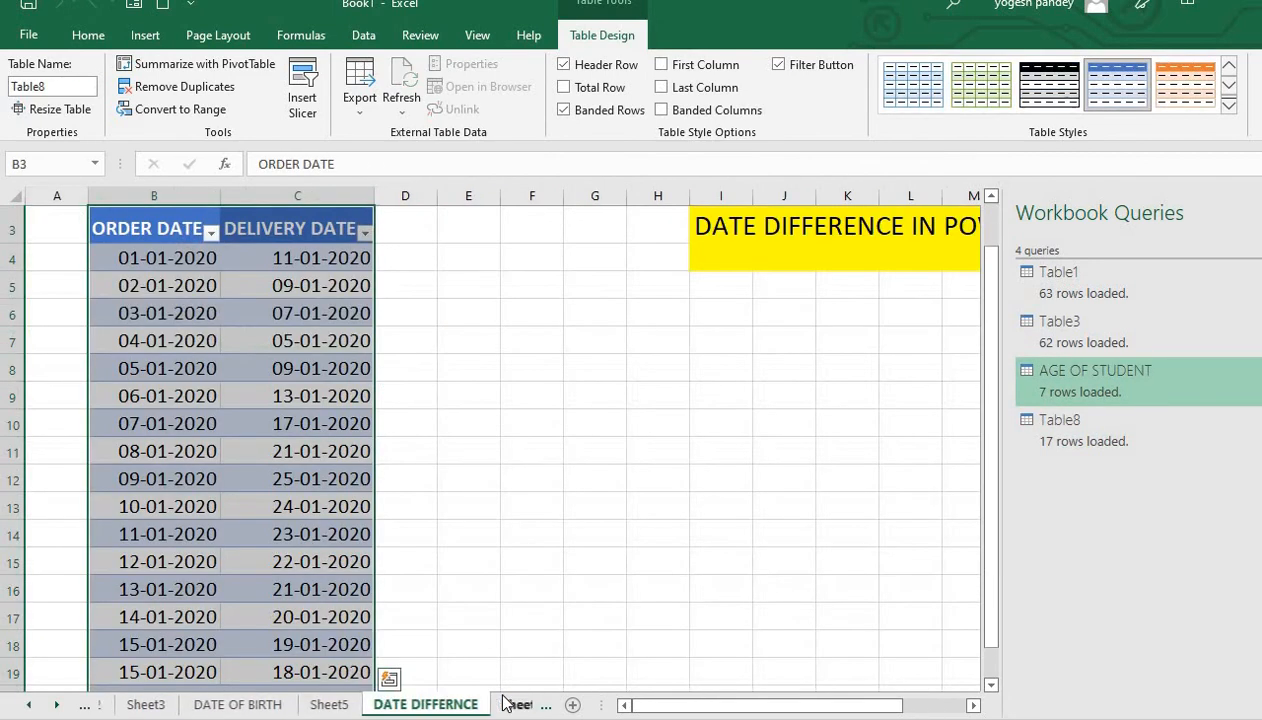
pyautogui.click(317, 578)
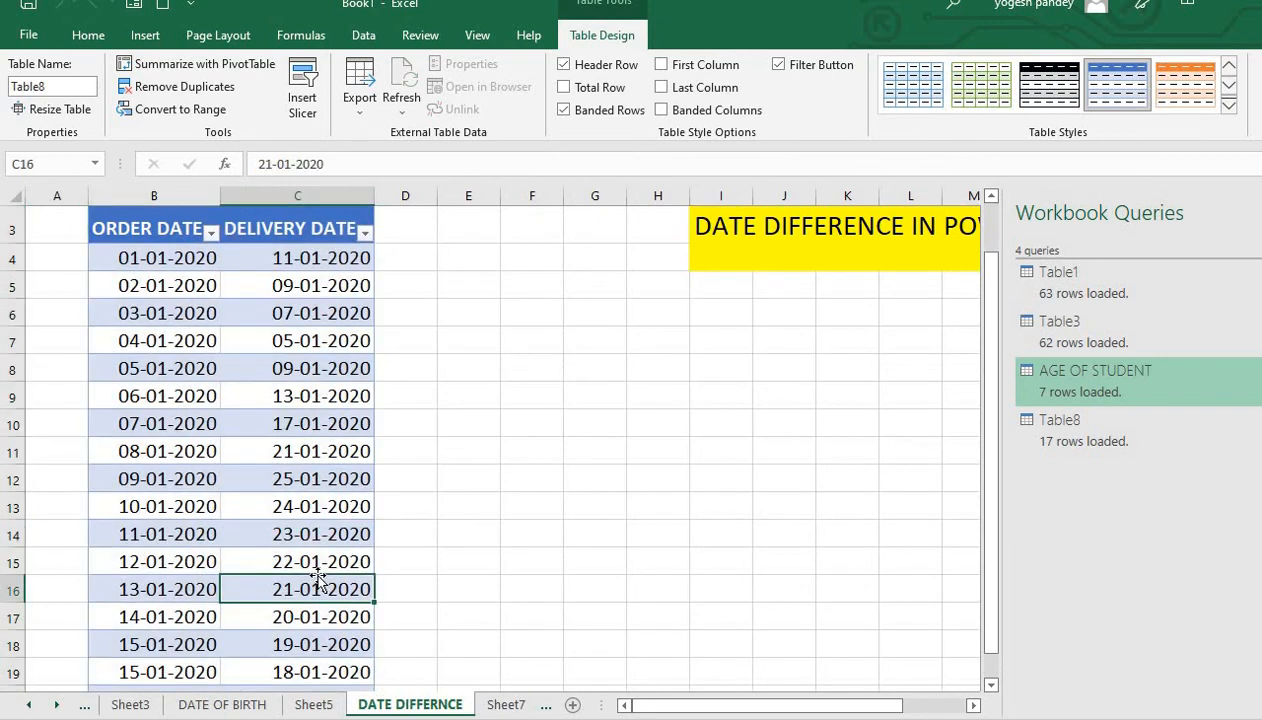
pyautogui.click(501, 706)
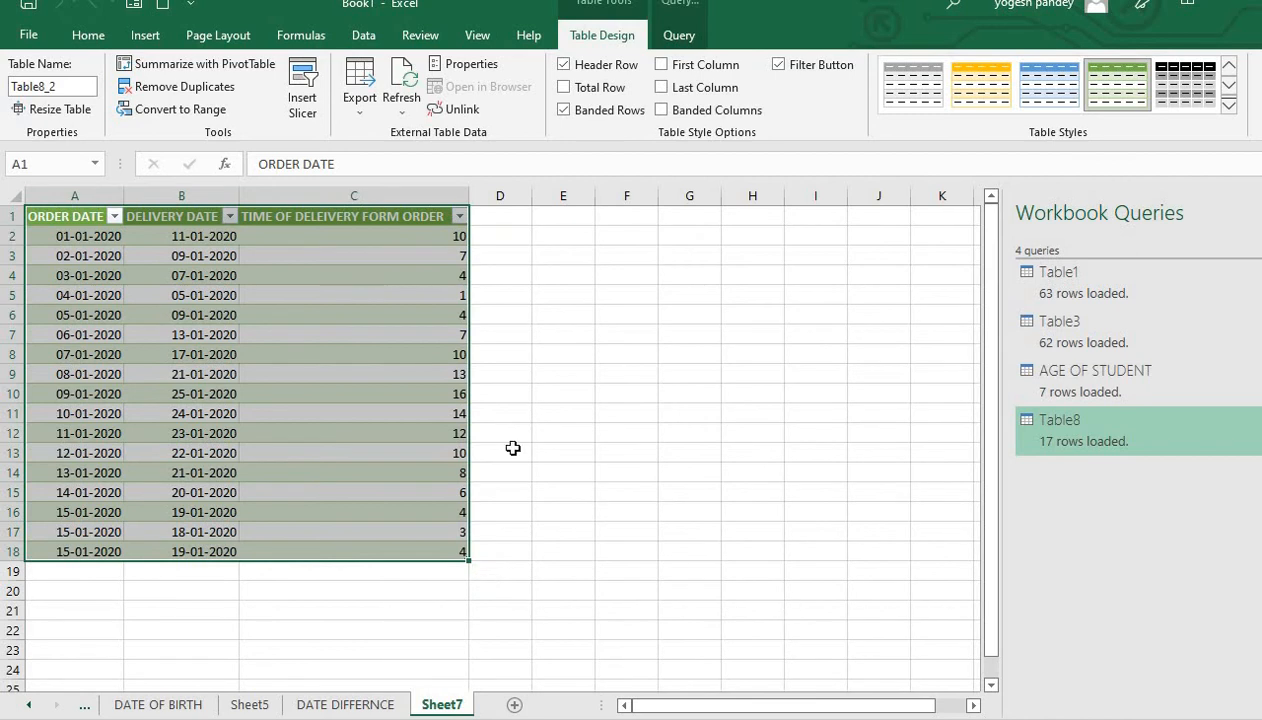
pyautogui.click(357, 346)
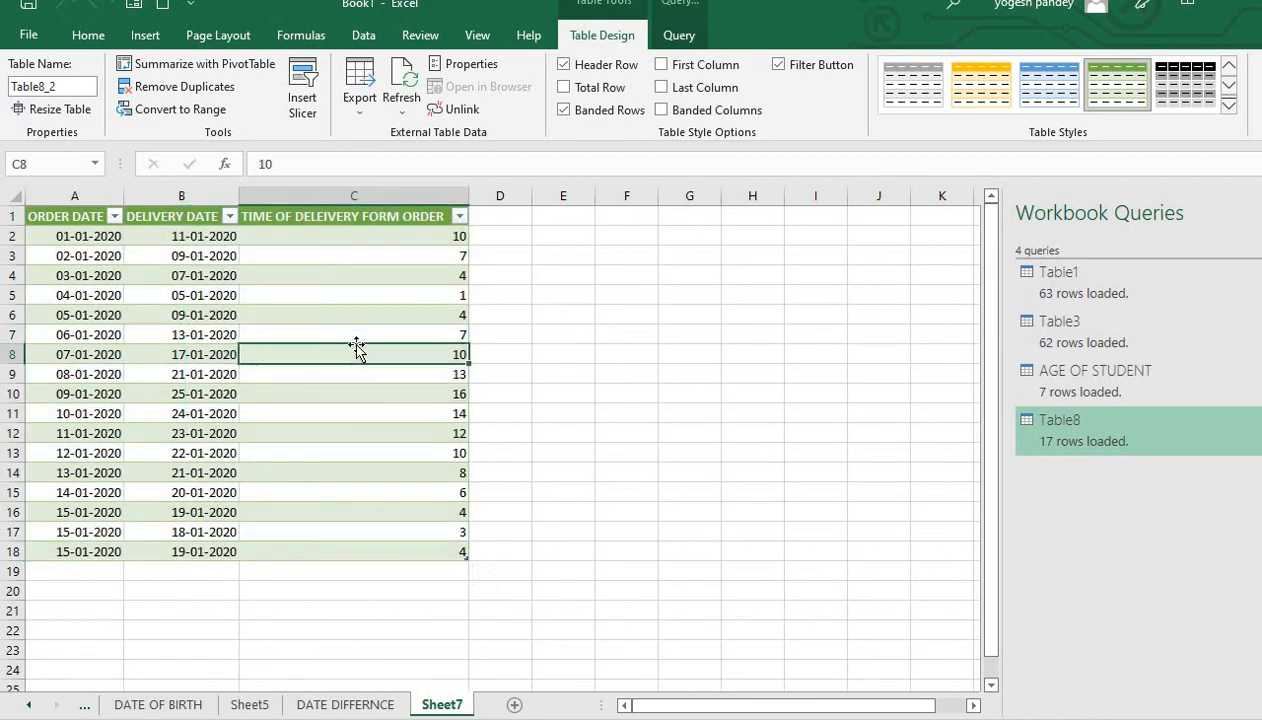
# Append a new row to the end of the source table on the DATE DIFFERNCE sheet
pyautogui.click(385, 702)
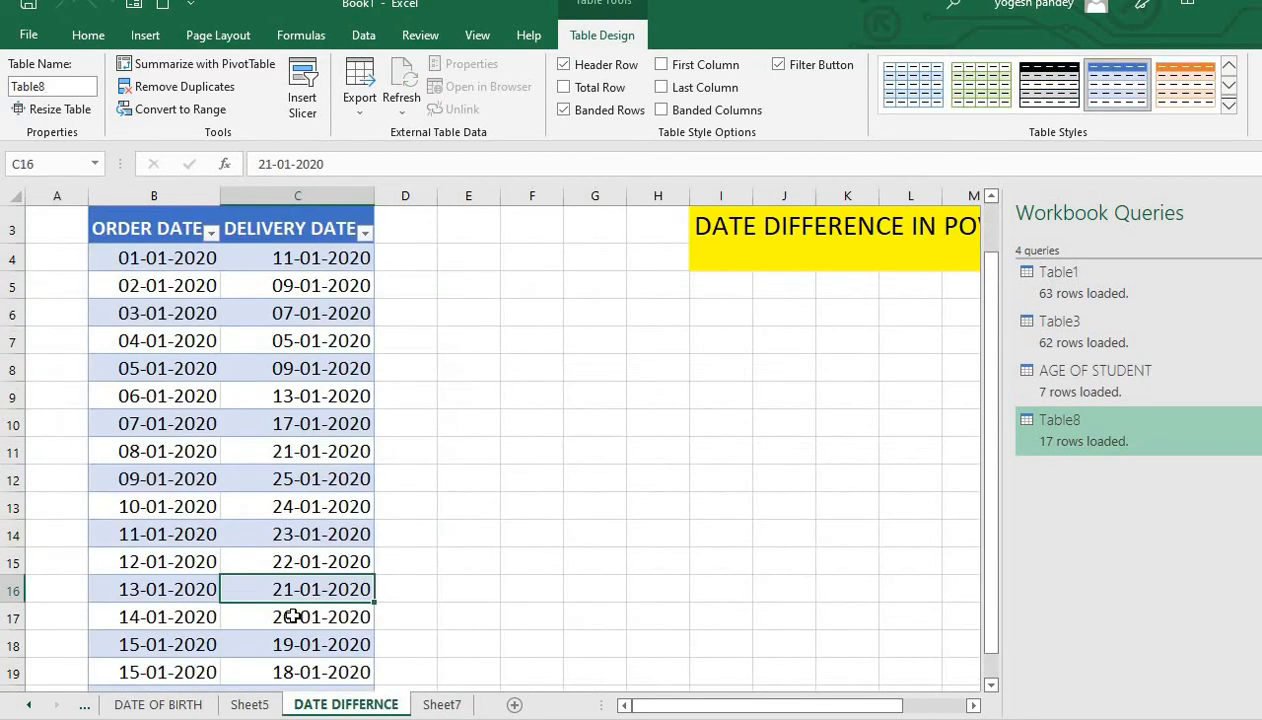
pyautogui.press('Down')
pyautogui.press('Down')
pyautogui.press('Down')
pyautogui.press('Down')
pyautogui.press('Down')
pyautogui.press('Up')
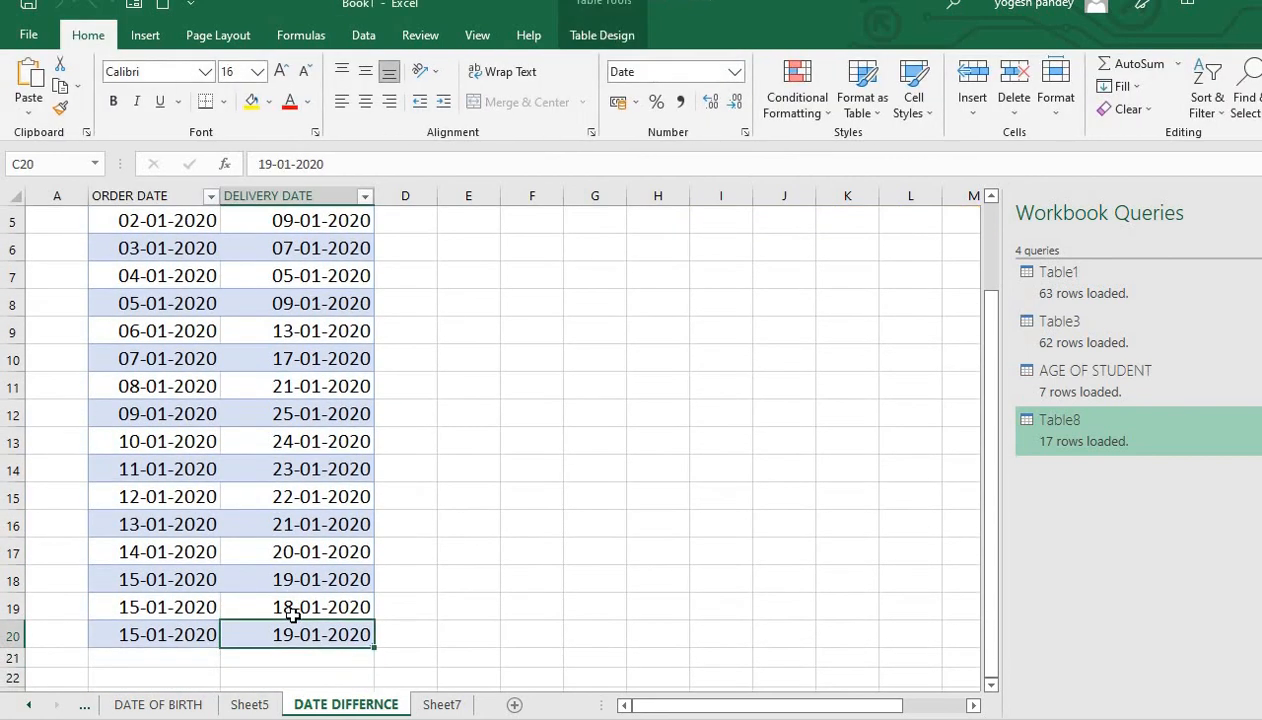
pyautogui.press('Tab')
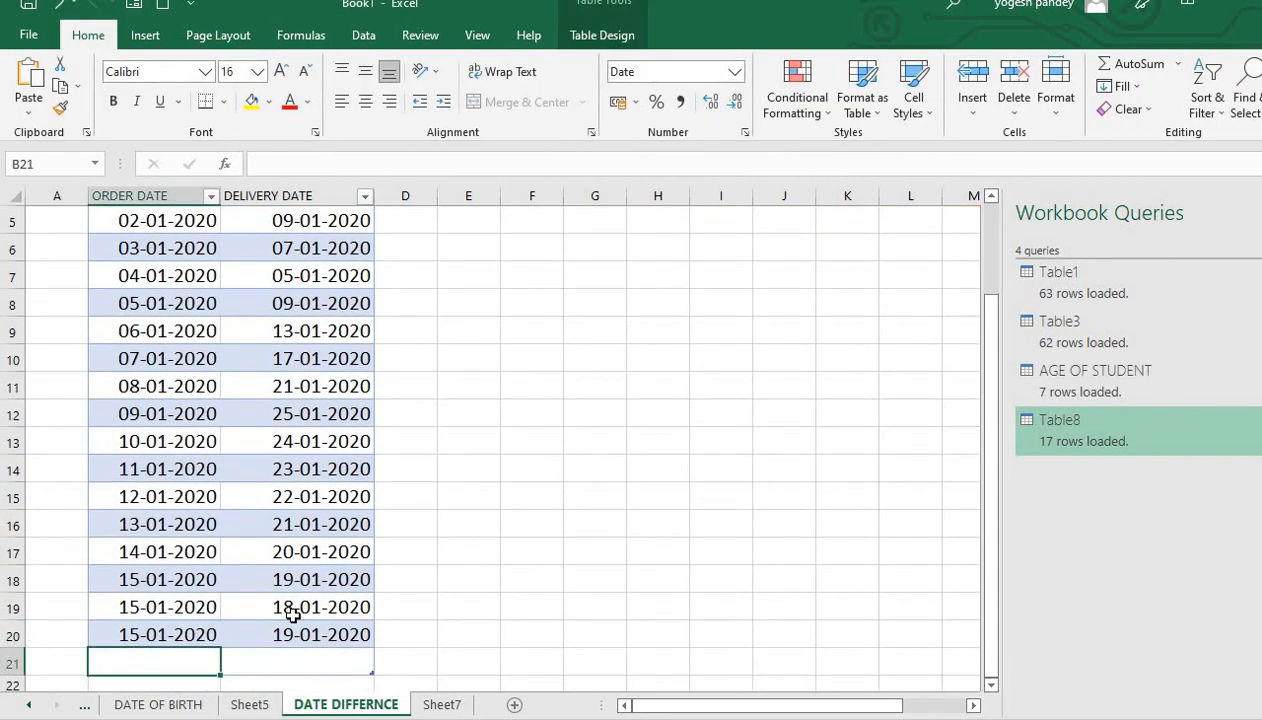
# Enter 16-01-2020 as the ORDER DATE and 21-01-2020 as the DELIVERY DATE in row 21, and add another blank table row
pyautogui.write('16-')
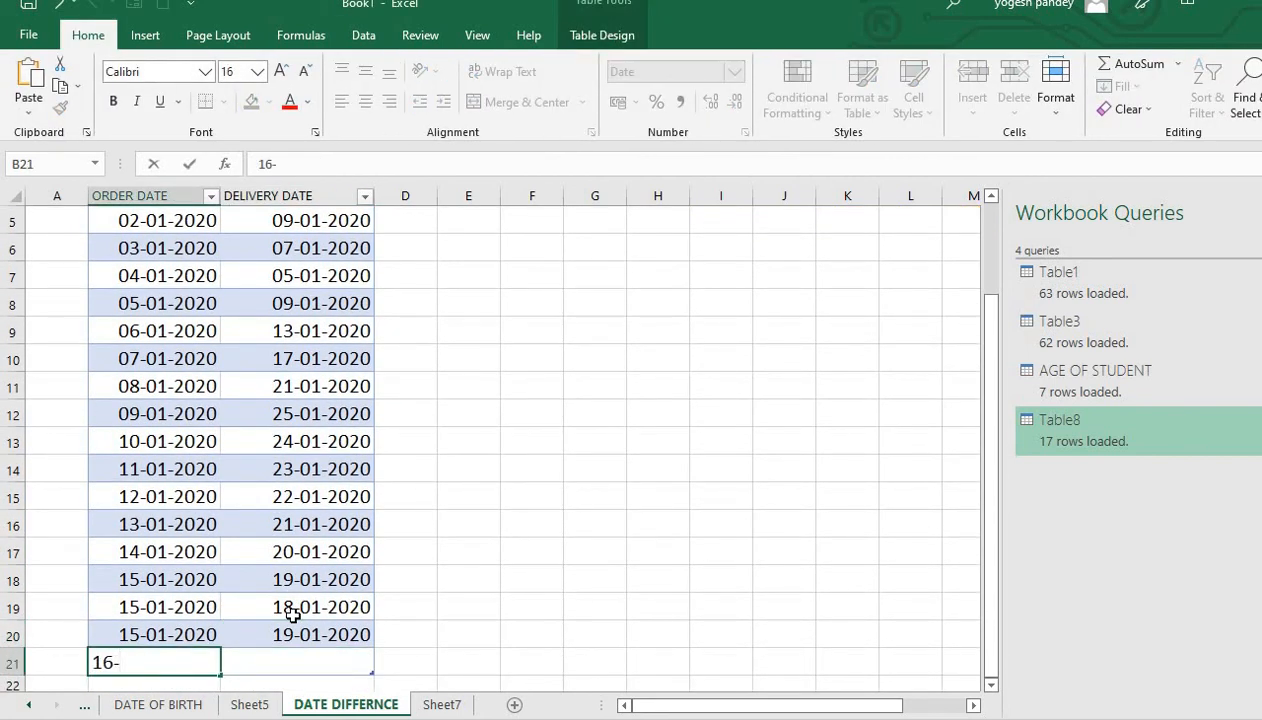
pyautogui.write('01-2020')
pyautogui.press('Tab')
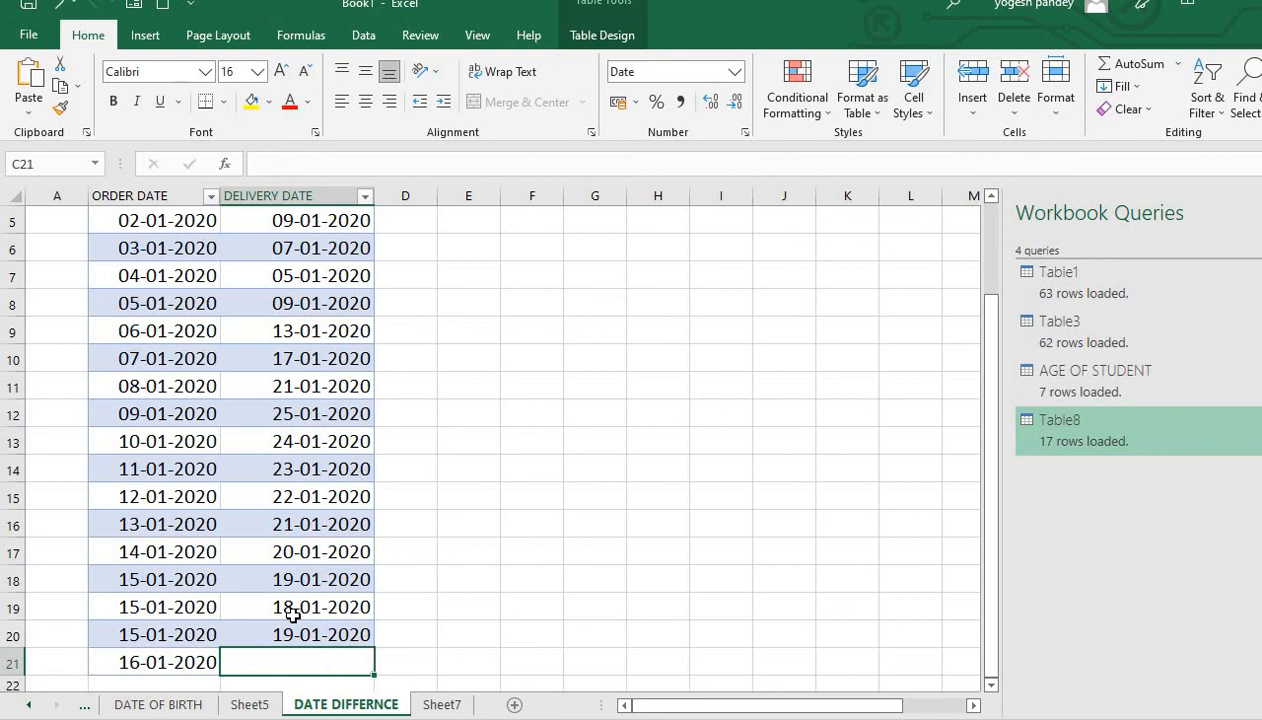
pyautogui.write('1')
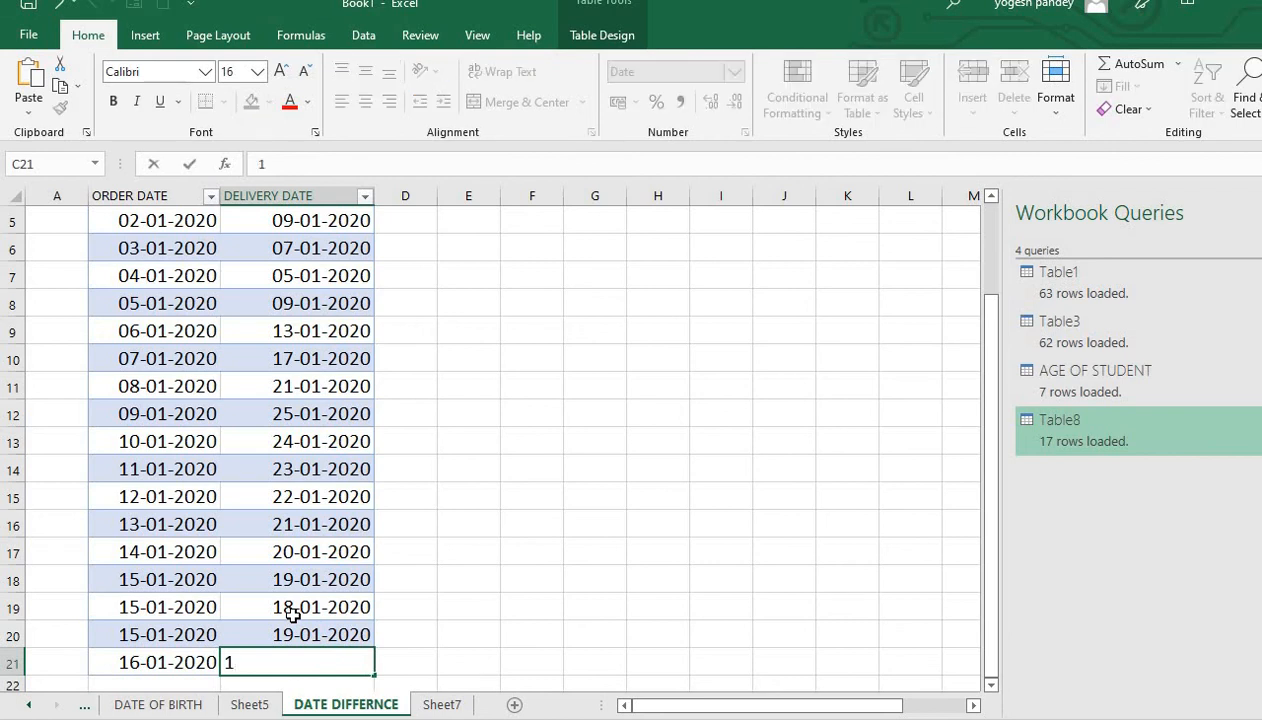
pyautogui.press('BackSpace')
pyautogui.write('21-1-2020')
pyautogui.press('Tab')
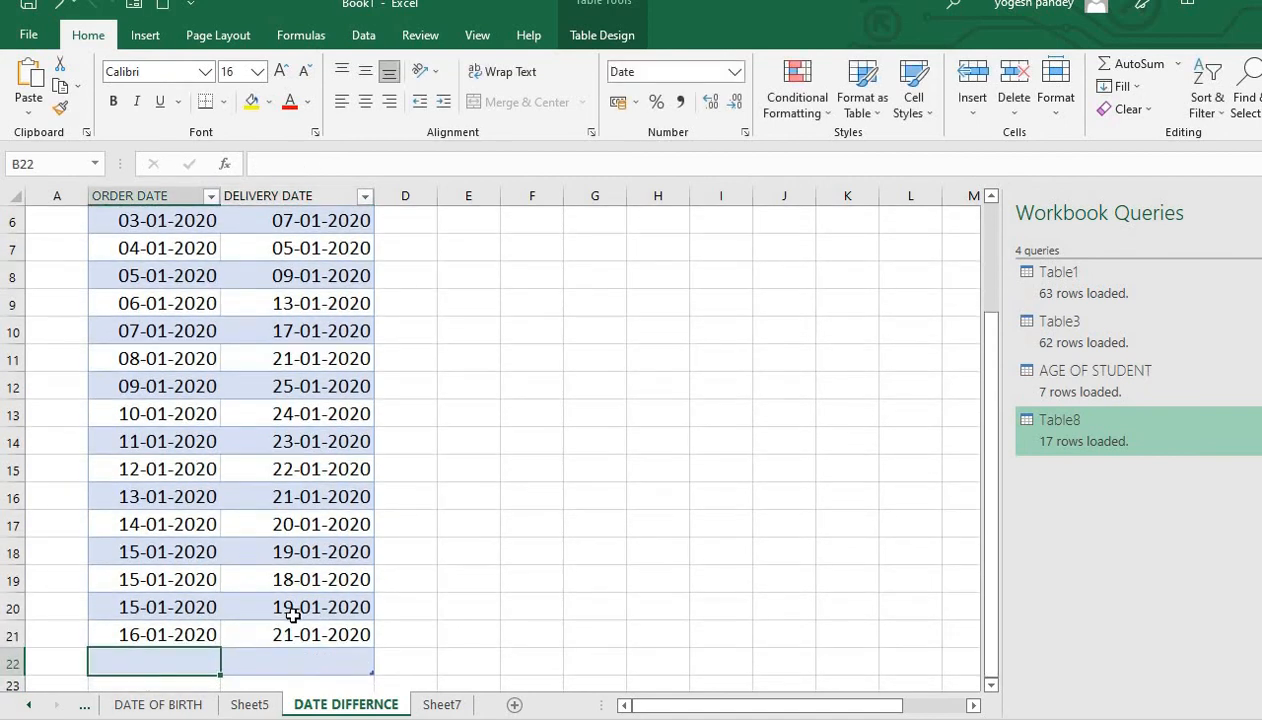
# Refresh the loaded query table on Sheet7 to bring in the added source data
pyautogui.click(447, 704)
pyautogui.rightClick(350, 469)
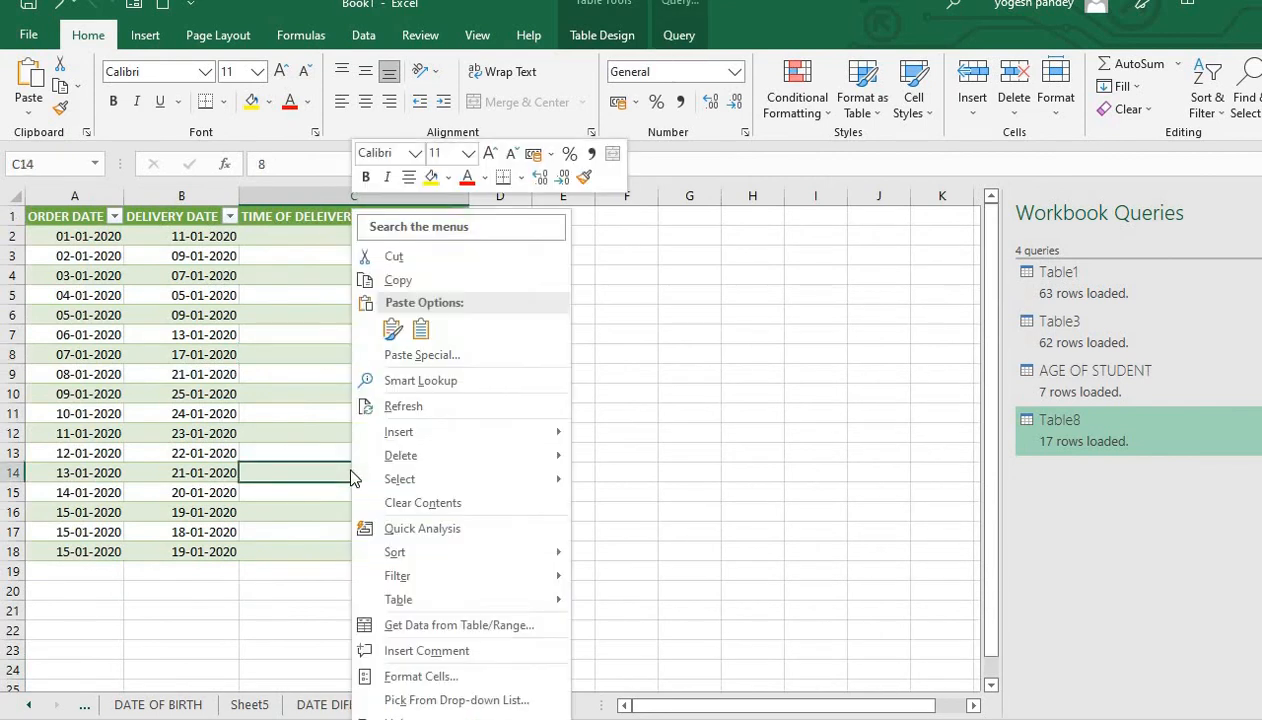
pyautogui.click(400, 412)
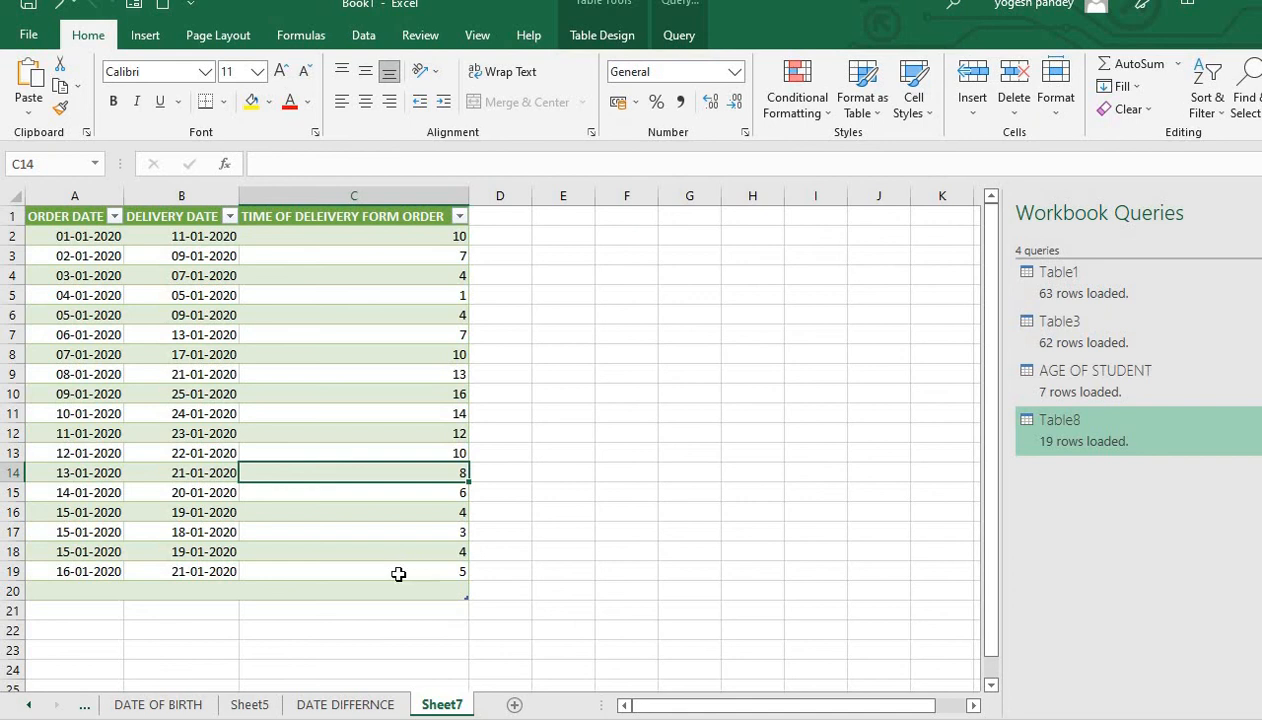
# Check the rows of the source table on DATE DIFFERNCE against the refreshed query table on Sheet7
pyautogui.click(374, 702)
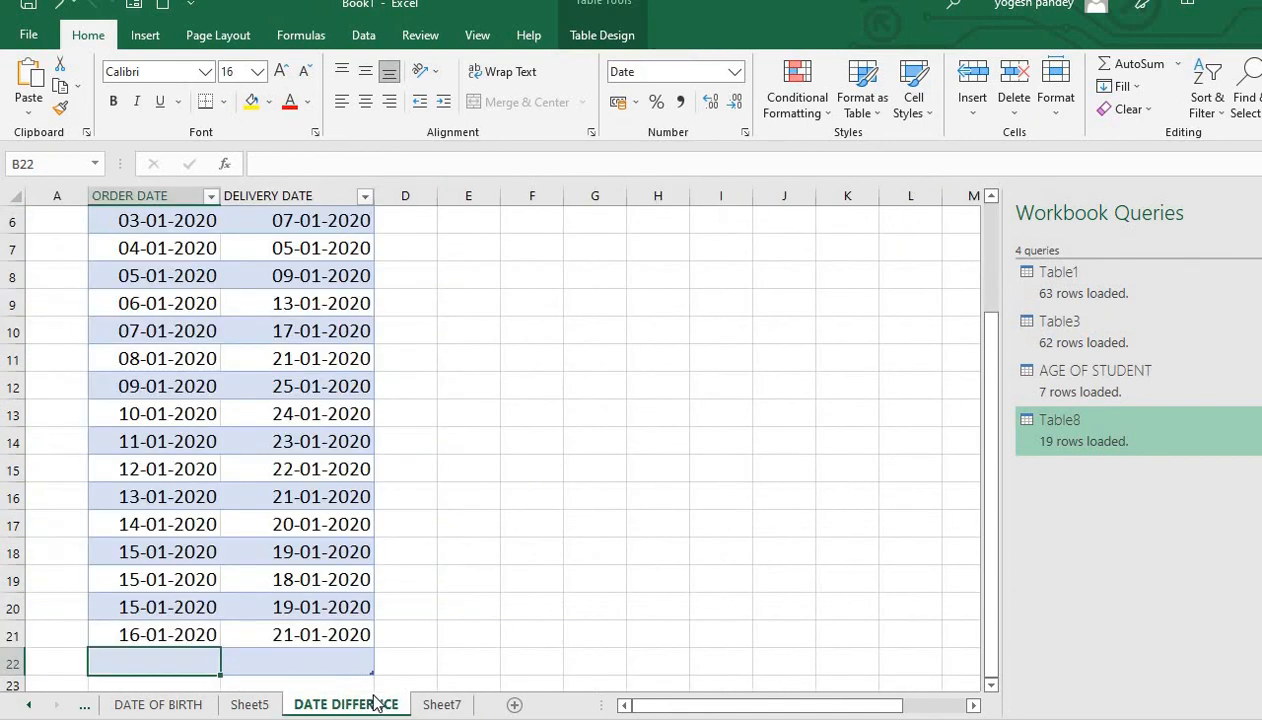
pyautogui.click(281, 330)
pyautogui.click(282, 245)
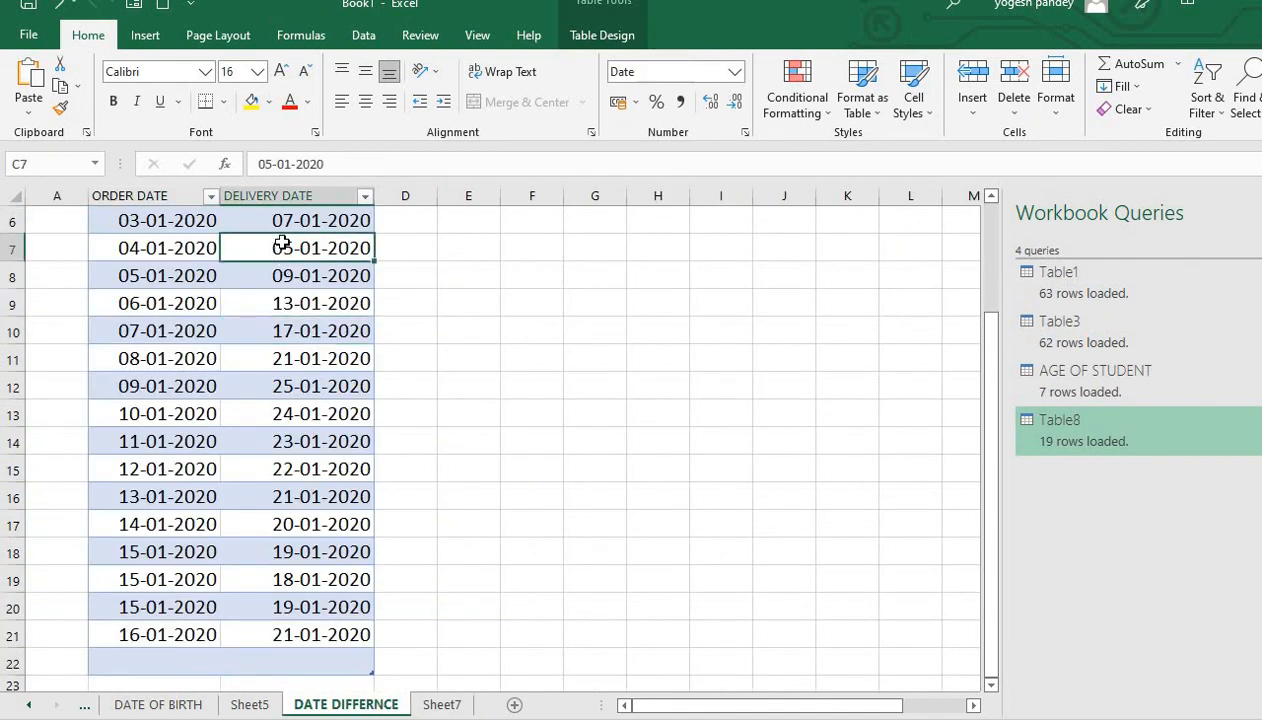
pyautogui.click(276, 417)
pyautogui.click(285, 522)
pyautogui.click(286, 572)
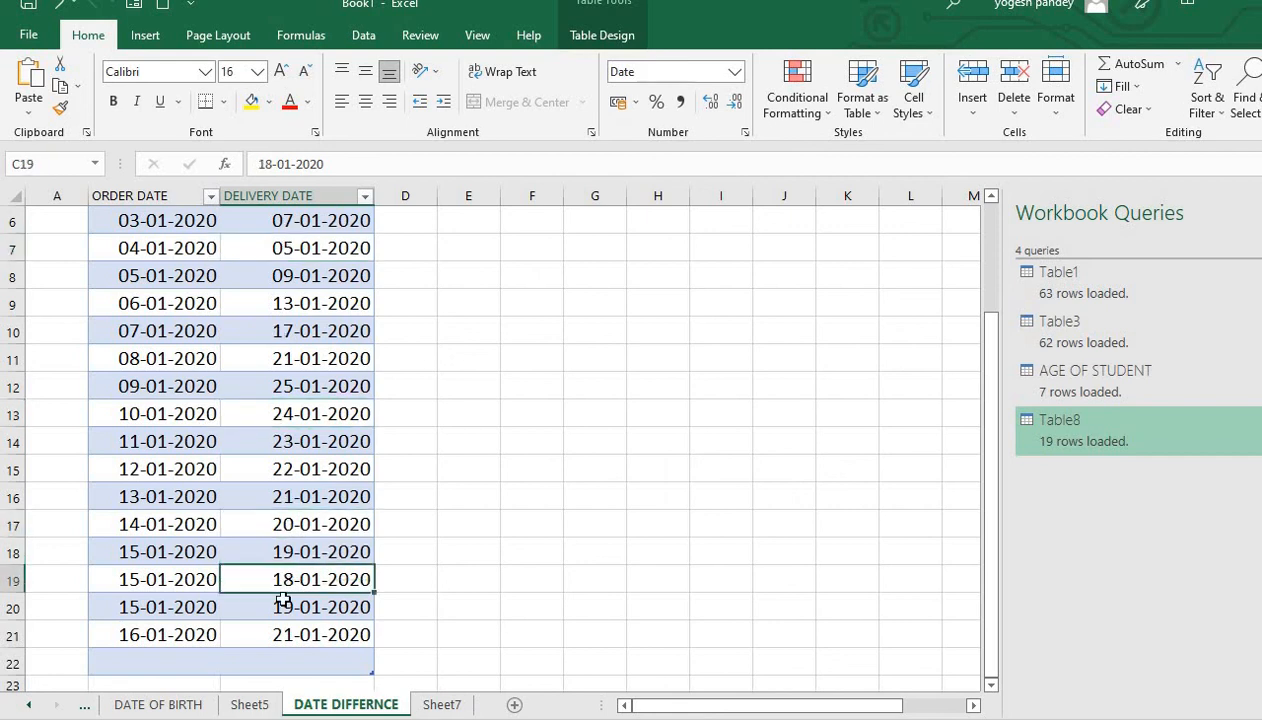
pyautogui.click(283, 660)
pyautogui.click(419, 705)
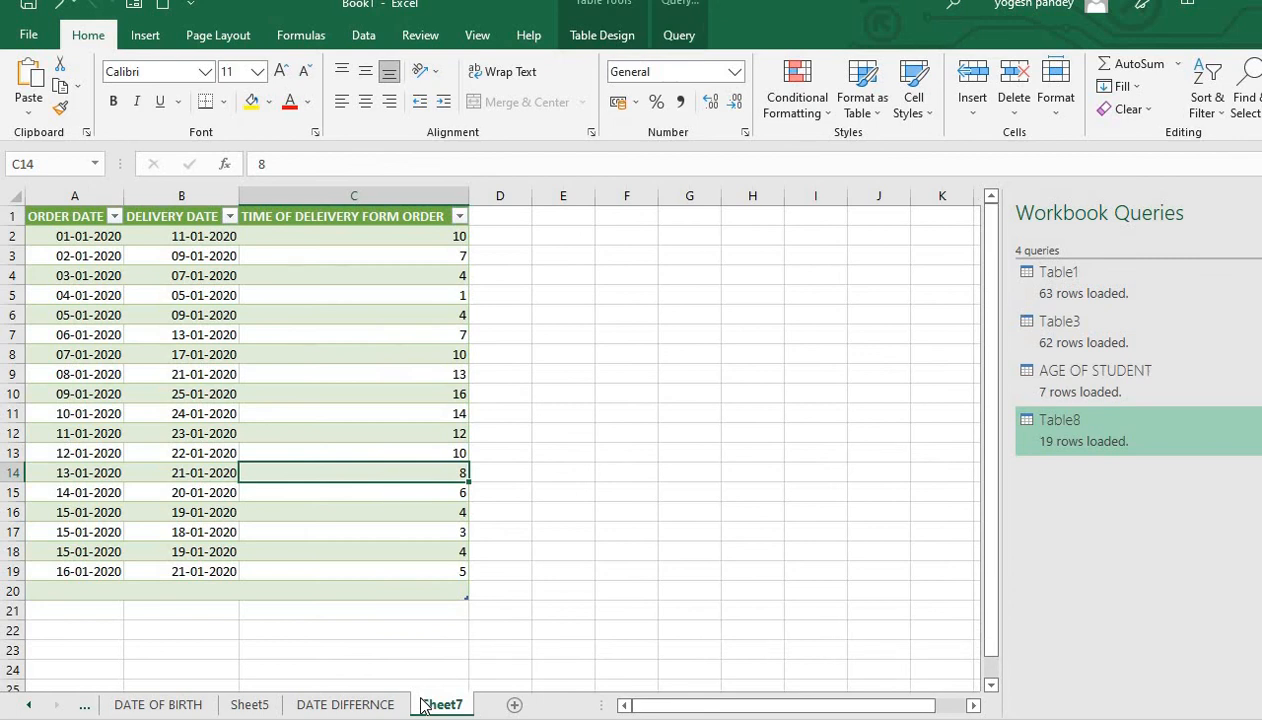
pyautogui.click(104, 236)
pyautogui.click(293, 296)
pyautogui.click(313, 430)
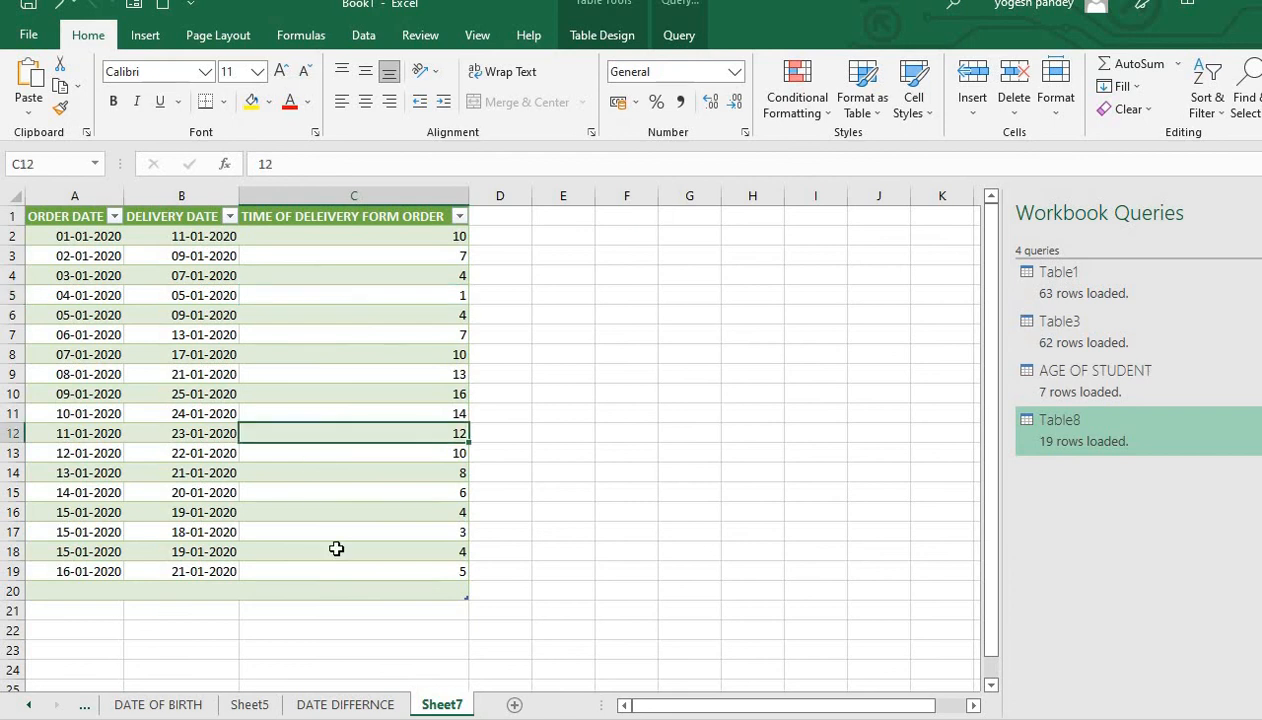
pyautogui.click(334, 552)
pyautogui.click(332, 590)
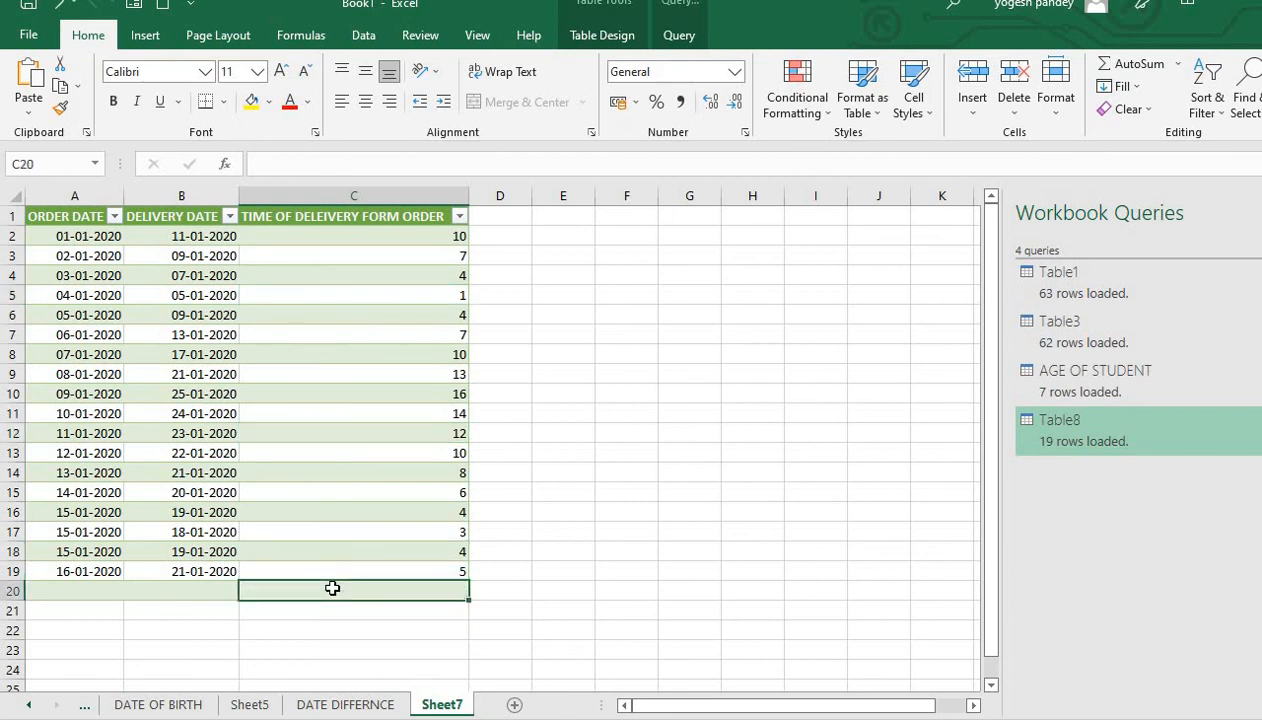